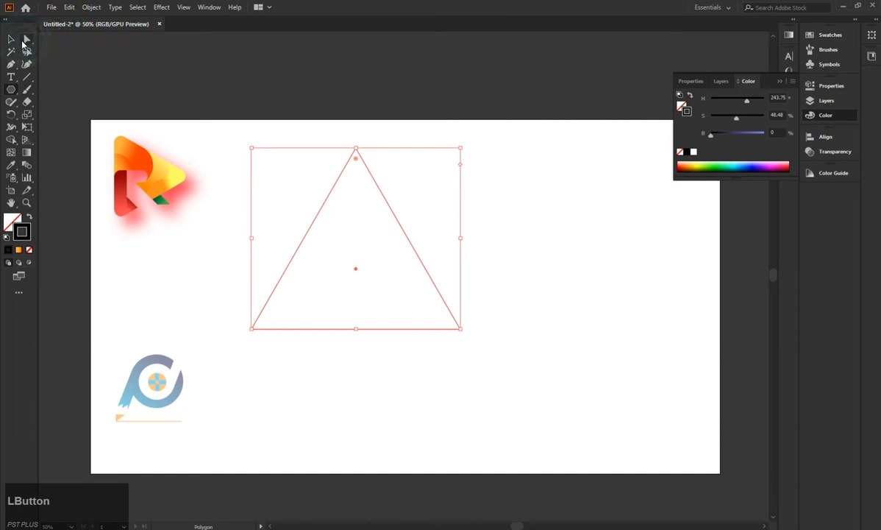
Create a smaller, centered copy of the triangle inside the original outline.
click(515, 200)
click(384, 337)
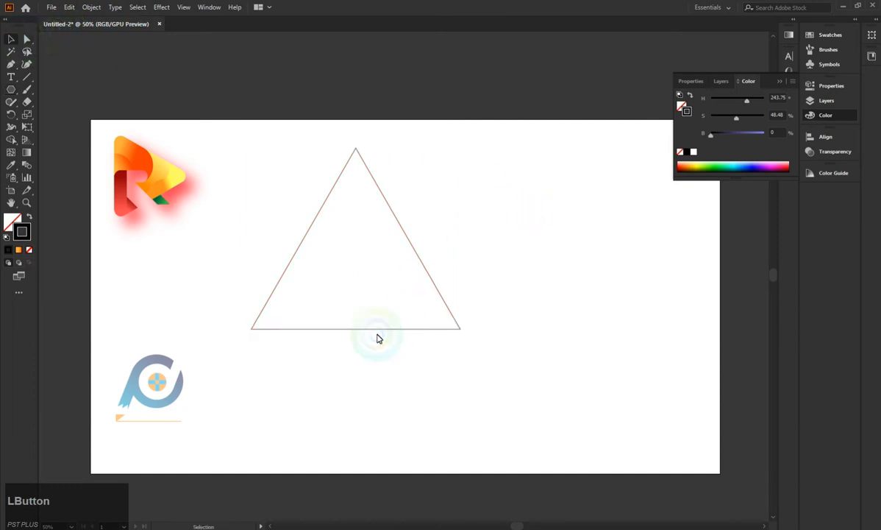
click(377, 332)
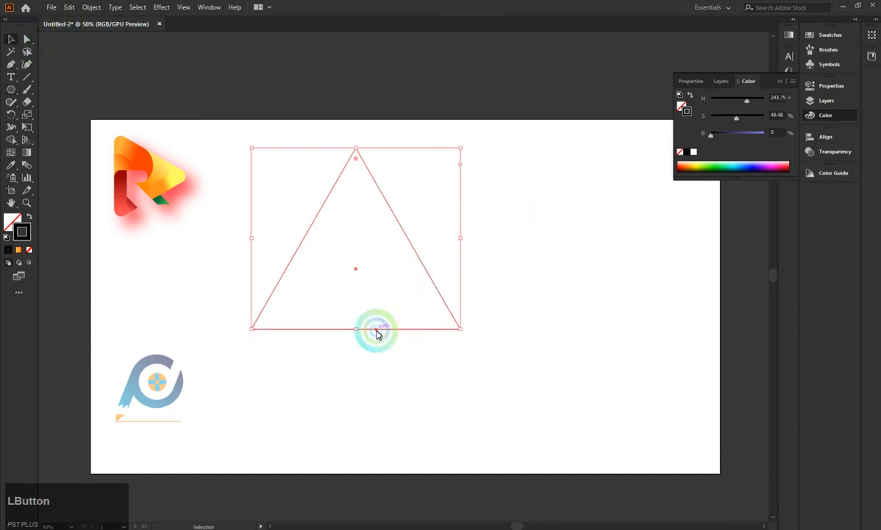
drag(377, 333, 356, 304)
click(495, 237)
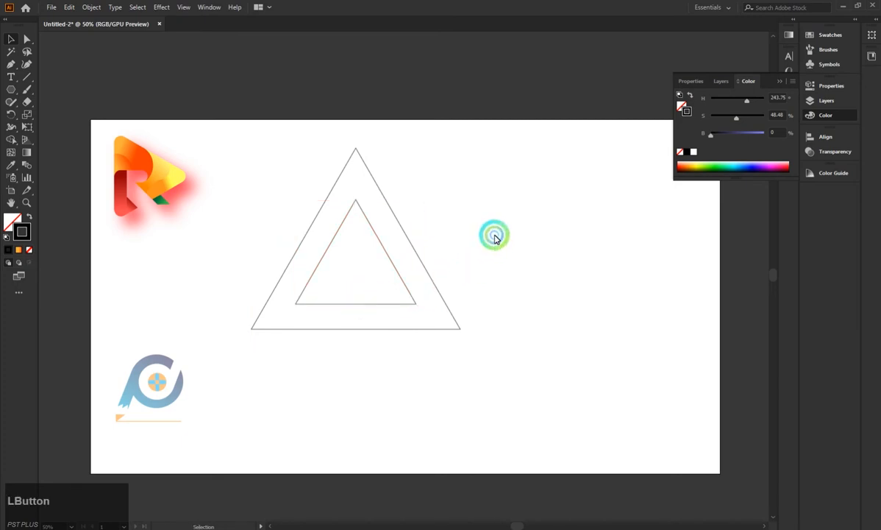
Draw a narrow upright rectangle and move it over the left side of the outer triangle.
right_click(13, 90)
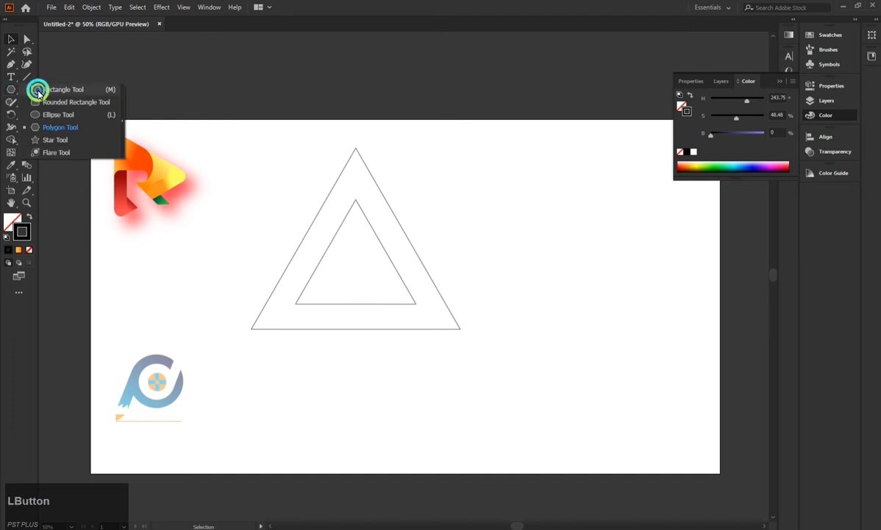
click(39, 89)
drag(176, 279, 203, 370)
scroll(345, 295, up, 1)
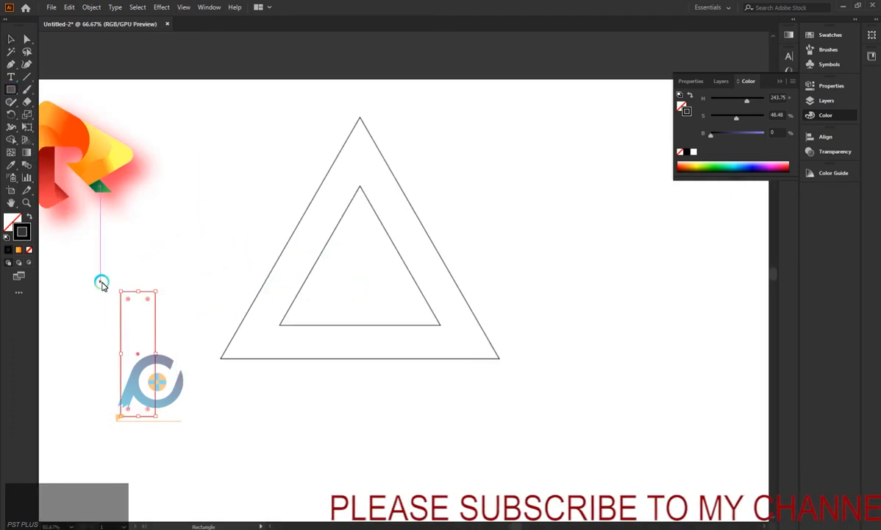
drag(142, 351, 244, 266)
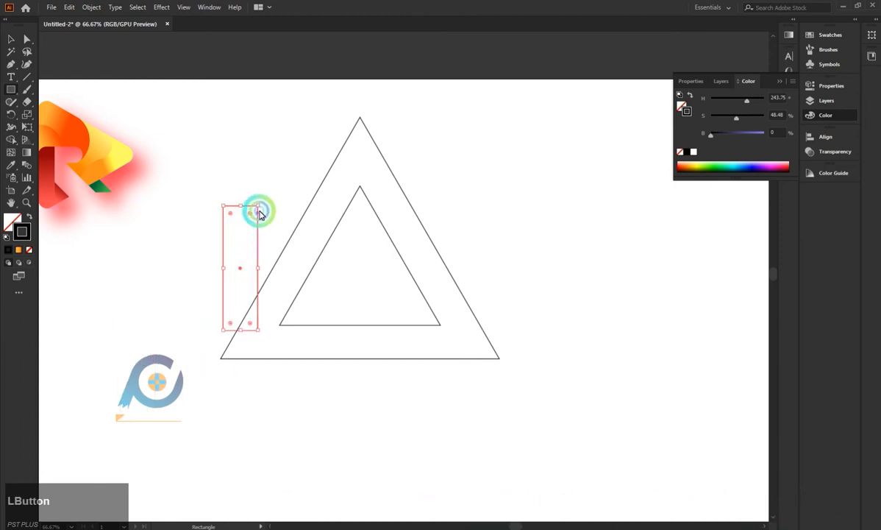
Rotate the rectangle parallel to the triangle's left side and fit it into the gap between the two triangles.
click(11, 39)
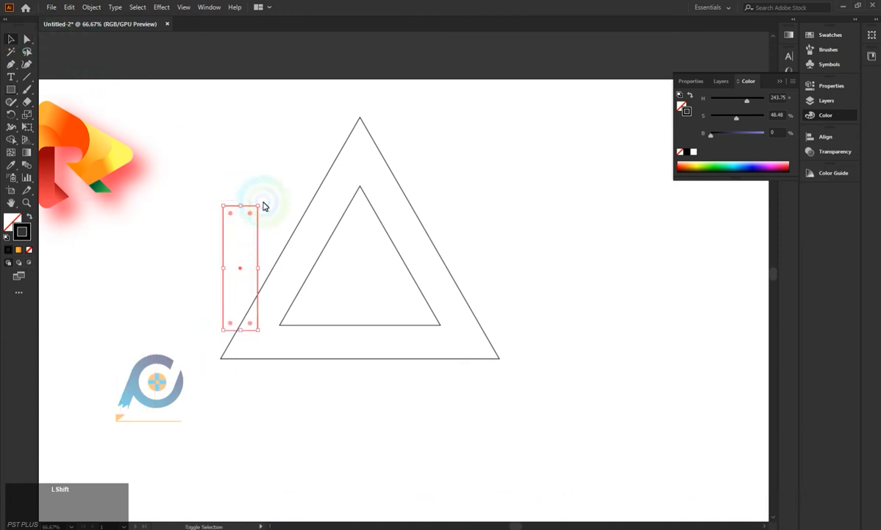
drag(262, 203, 295, 222)
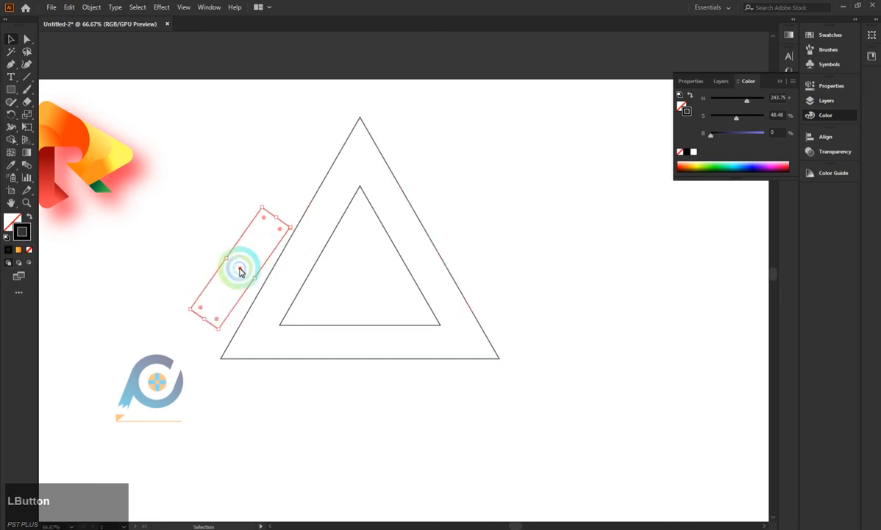
drag(239, 268, 302, 254)
drag(355, 214, 352, 208)
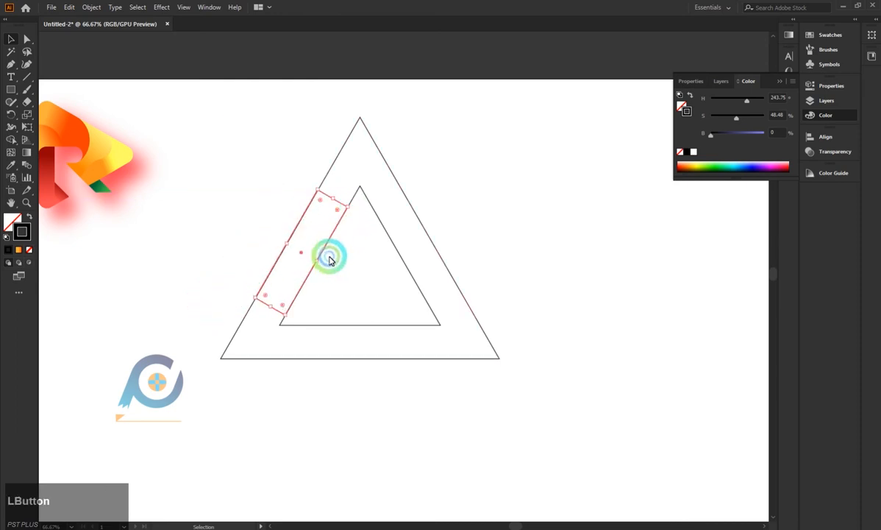
click(206, 317)
click(332, 200)
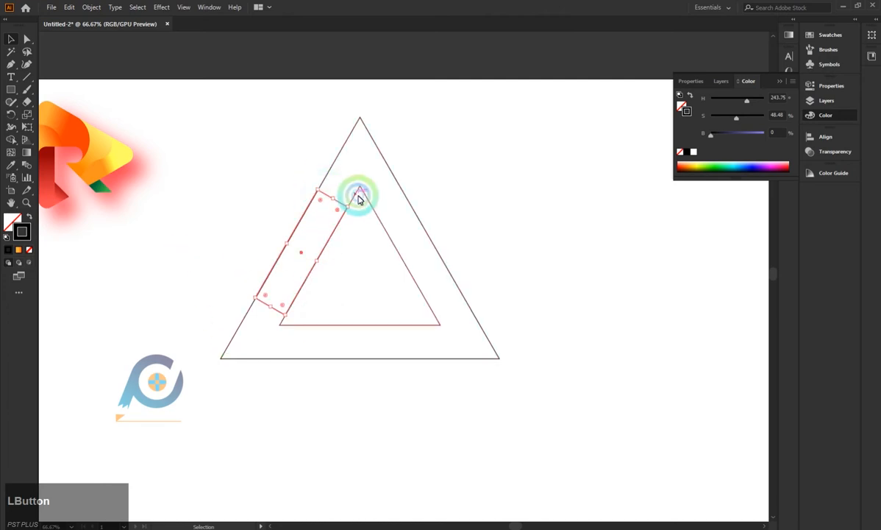
Rotate the rectangle to horizontal, place it in the bottom gap, and align the inner triangle's base with its upper edge.
drag(350, 203, 386, 281)
click(312, 254)
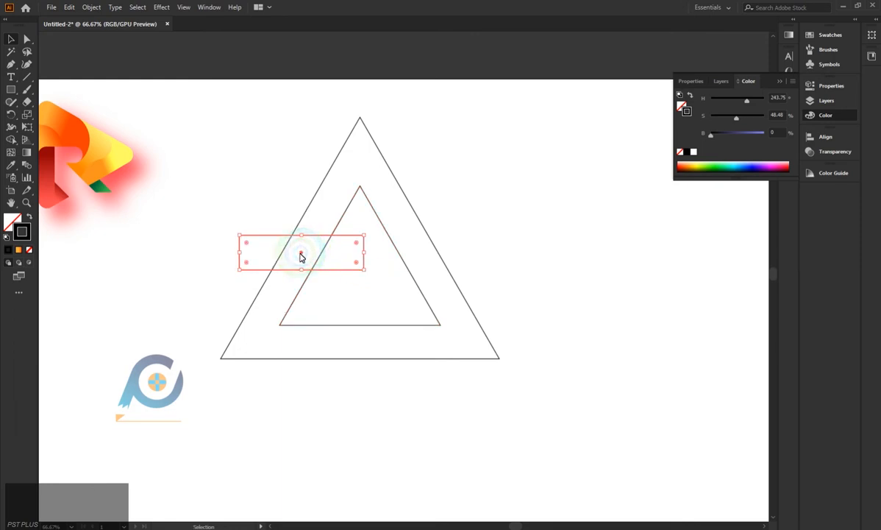
drag(301, 256, 361, 327)
click(415, 281)
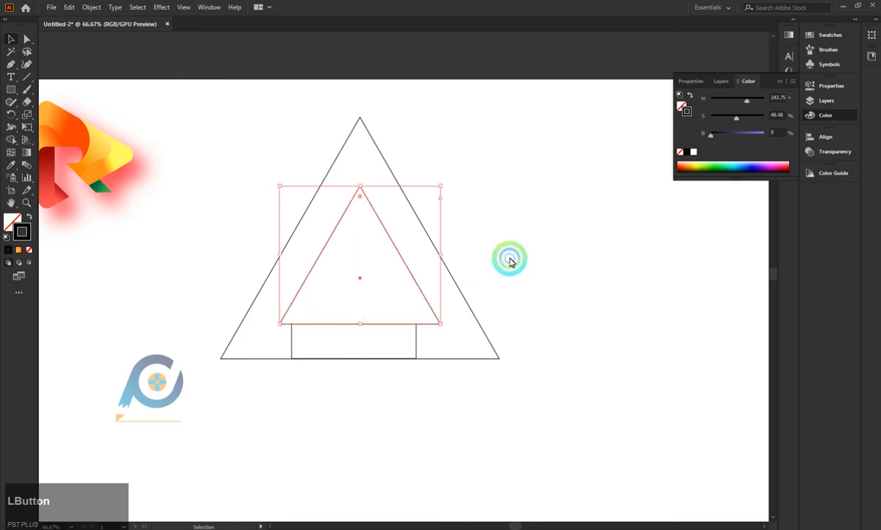
Move the spacing rectangle out from between the triangles and delete it.
click(507, 264)
drag(413, 344, 387, 421)
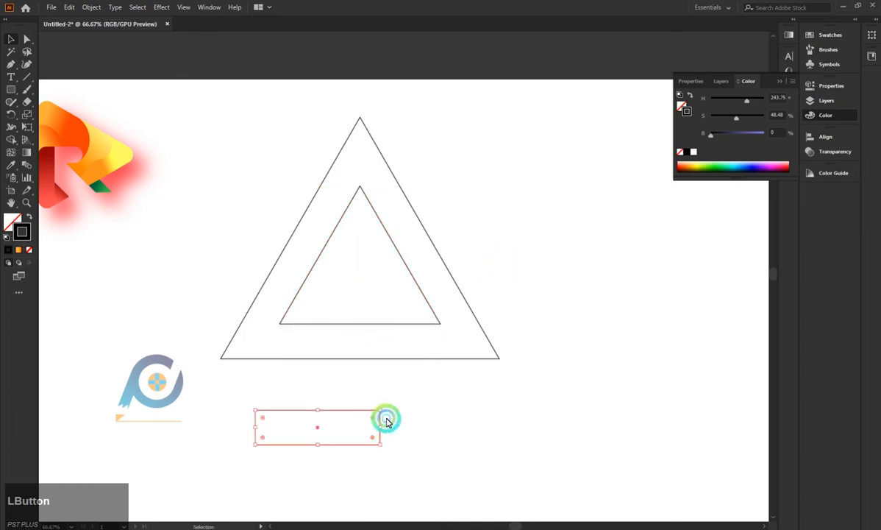
key(BackSpace)
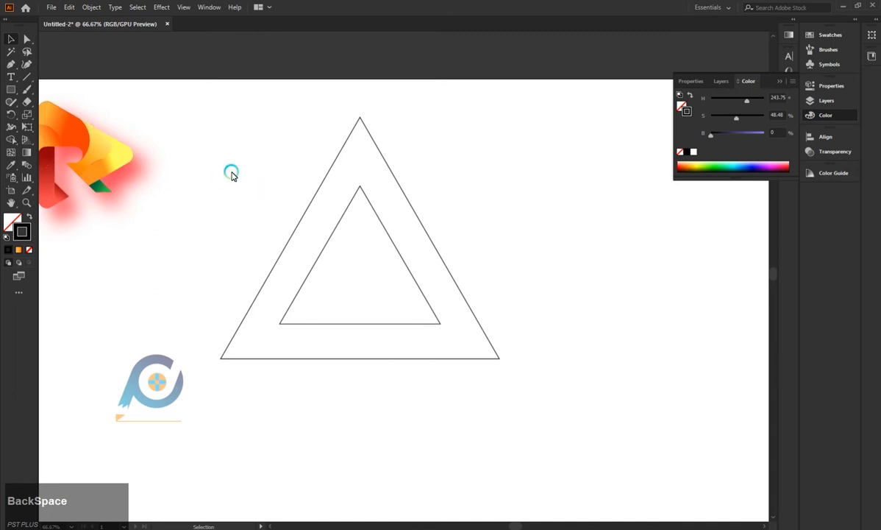
Apply a Pathfinder operation to both triangles and delete the separate inner triangle piece.
drag(232, 175, 531, 371)
click(795, 81)
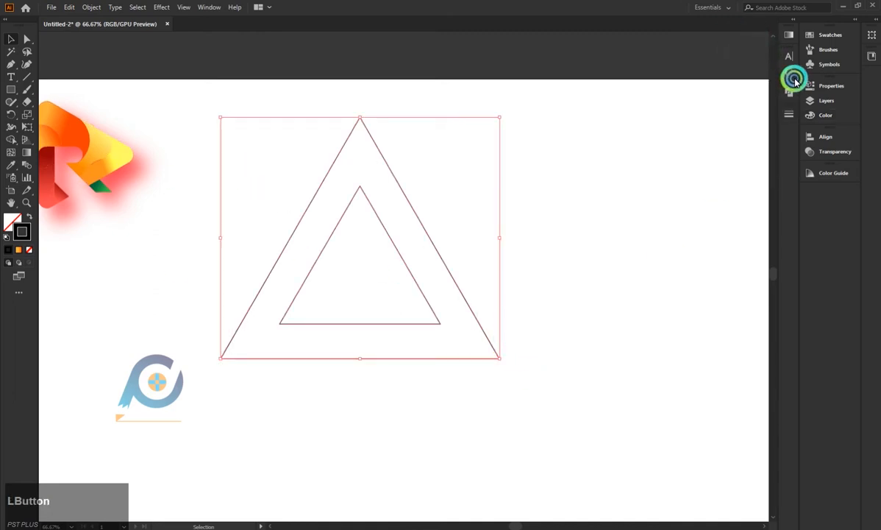
click(791, 94)
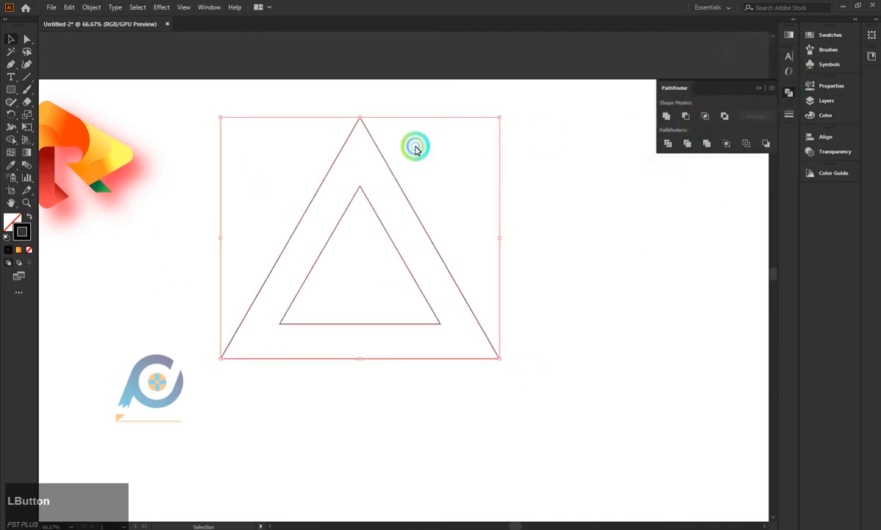
click(27, 39)
click(318, 273)
click(400, 250)
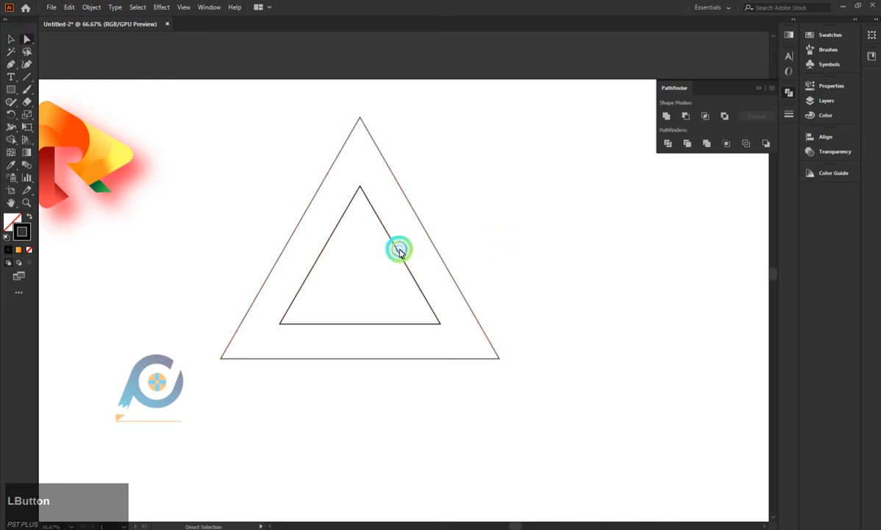
click(389, 240)
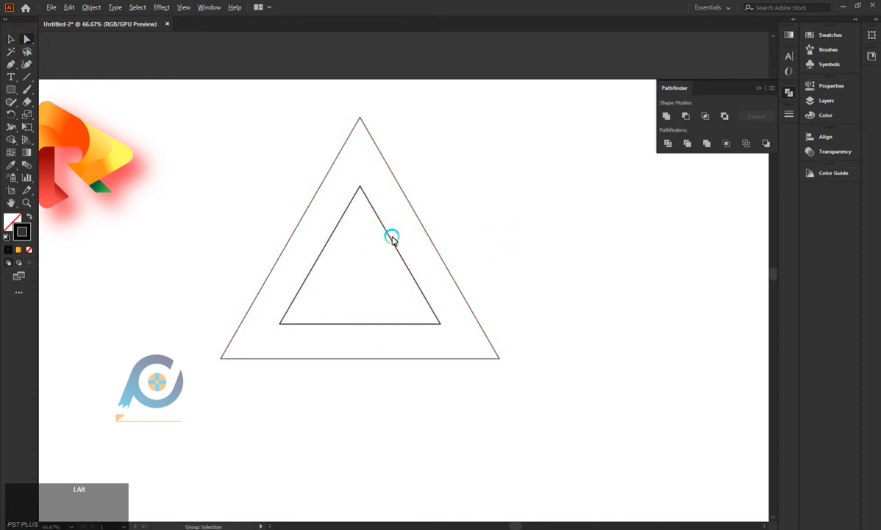
alt+click(391, 239)
key(BackSpace)
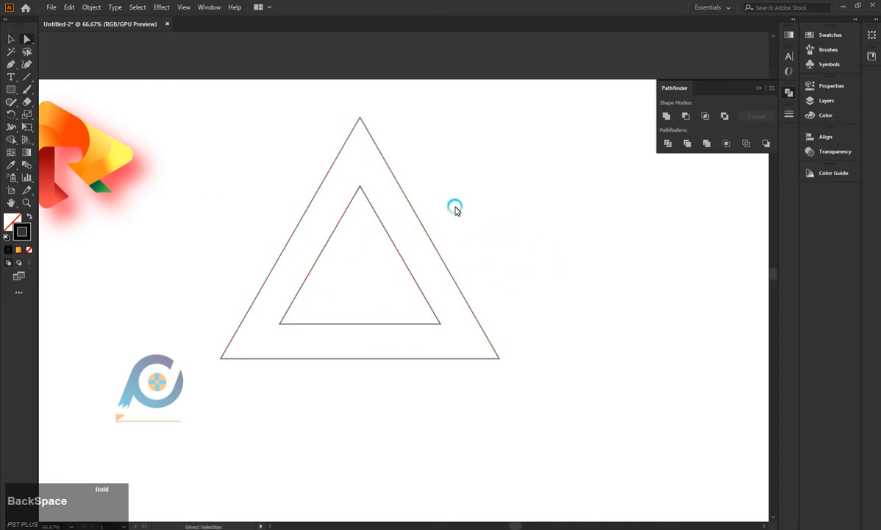
Rotate the triangular frame 90 degrees clockwise so that its apex points right.
click(10, 43)
drag(265, 109, 462, 305)
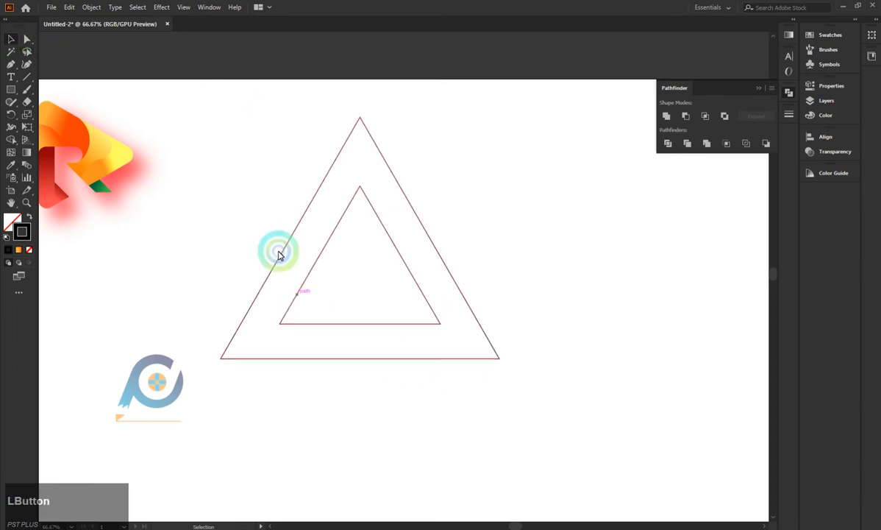
click(333, 131)
drag(312, 125, 417, 191)
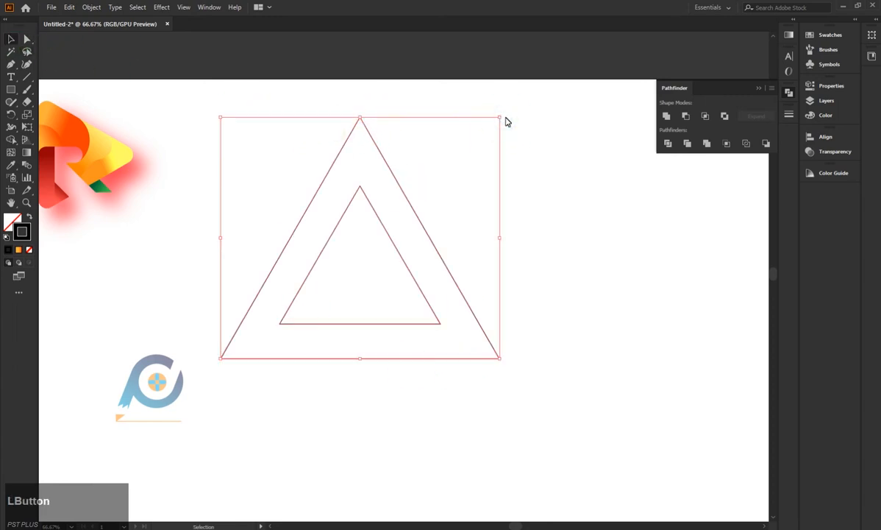
drag(505, 120, 625, 392)
drag(303, 135, 382, 166)
click(559, 176)
scroll(527, 184, down, 1)
Round all corners of the outer and inner triangle outlines together.
click(27, 39)
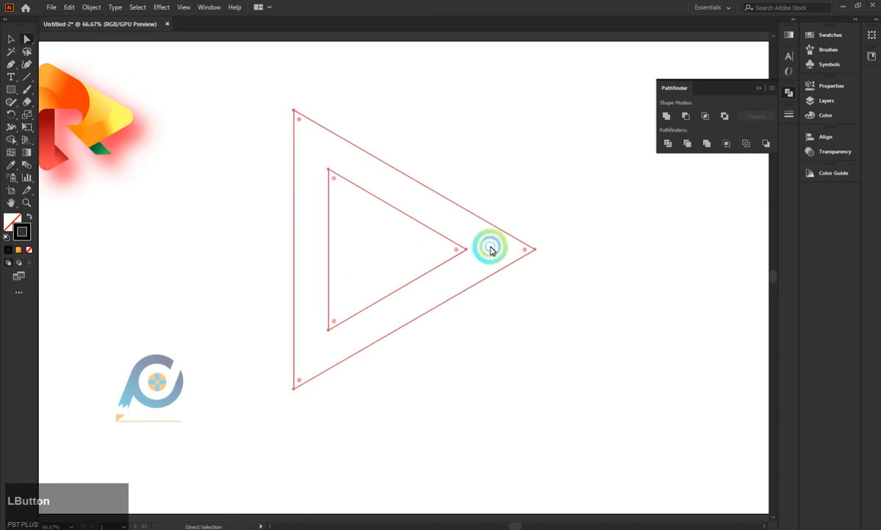
drag(457, 249, 425, 251)
click(644, 230)
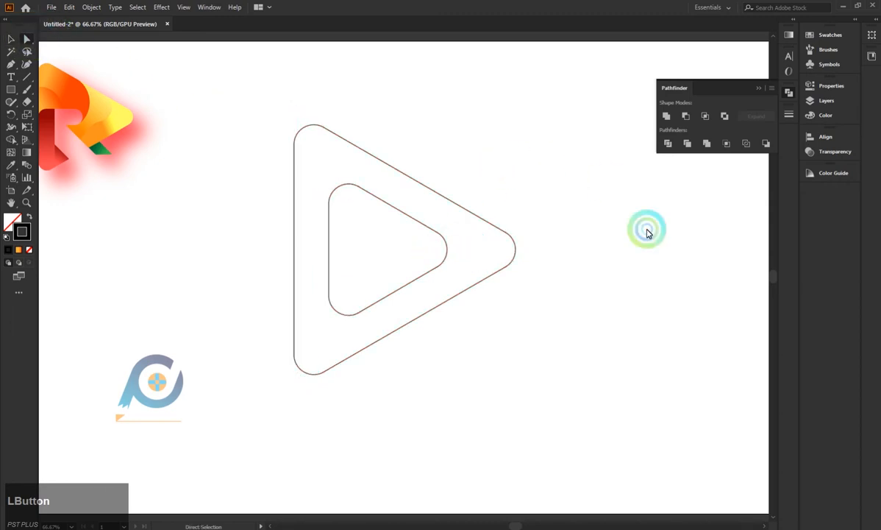
Draw a tall, narrow bar with rounded corners and place it over the lower part of the frame's left side.
click(10, 45)
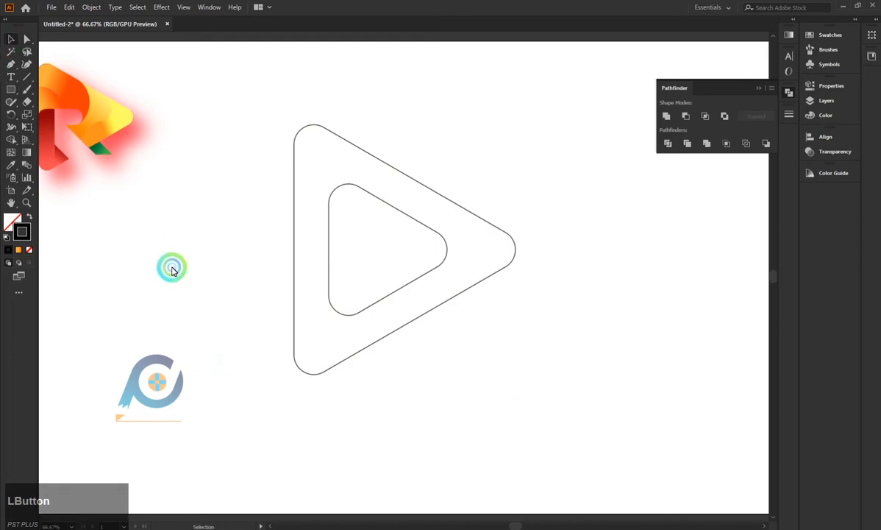
click(11, 89)
drag(157, 239, 187, 382)
drag(177, 246, 294, 302)
click(174, 312)
click(309, 304)
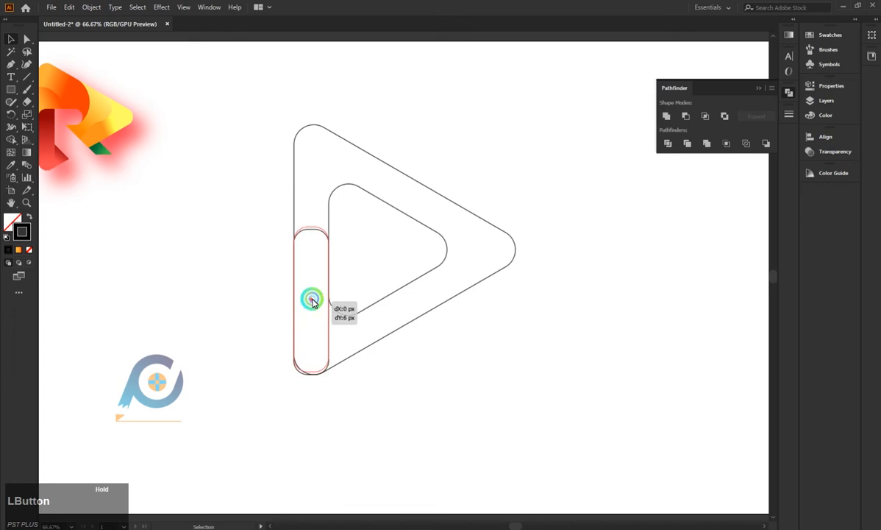
Align the bar within the frame's left side and round its ends fully.
drag(313, 301, 311, 300)
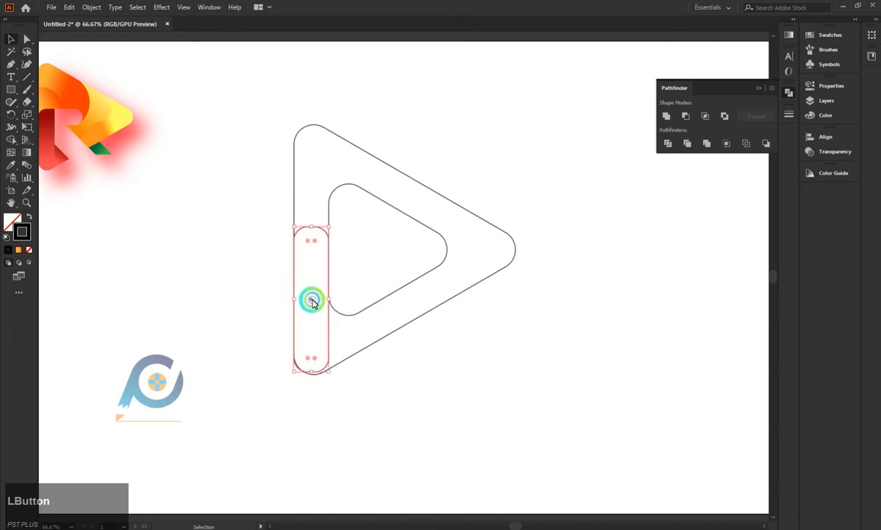
click(318, 263)
drag(315, 244, 314, 303)
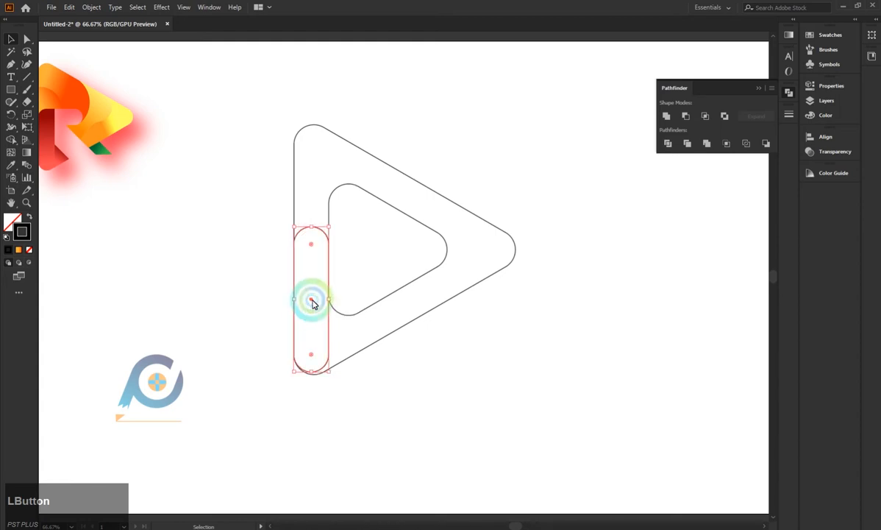
Widen the bar slightly and extend its lower end to meet the frame's bottom rounded corner.
alt+scroll(312, 302, up, 1)
scroll(317, 315, down, 1)
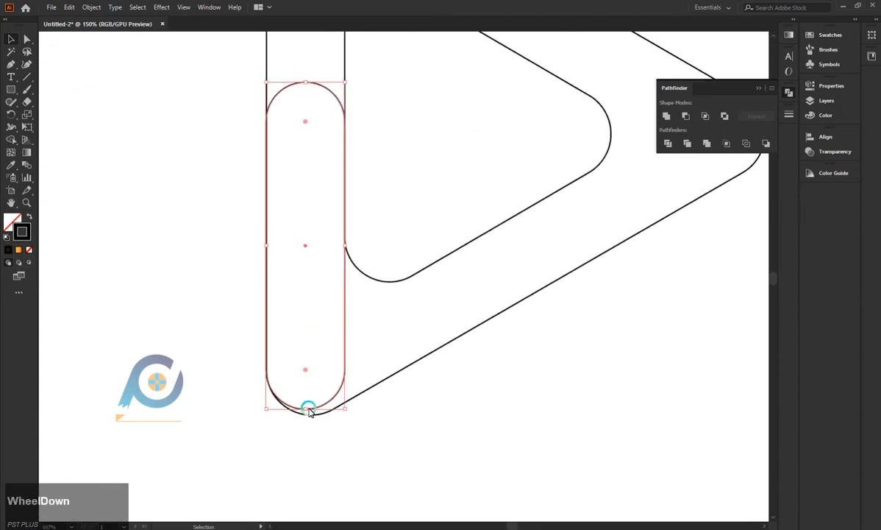
drag(305, 410, 309, 409)
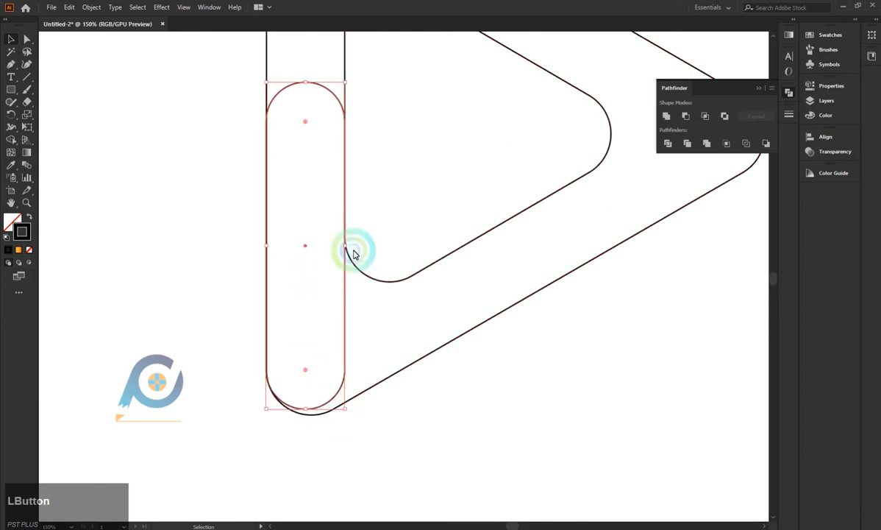
drag(344, 246, 349, 247)
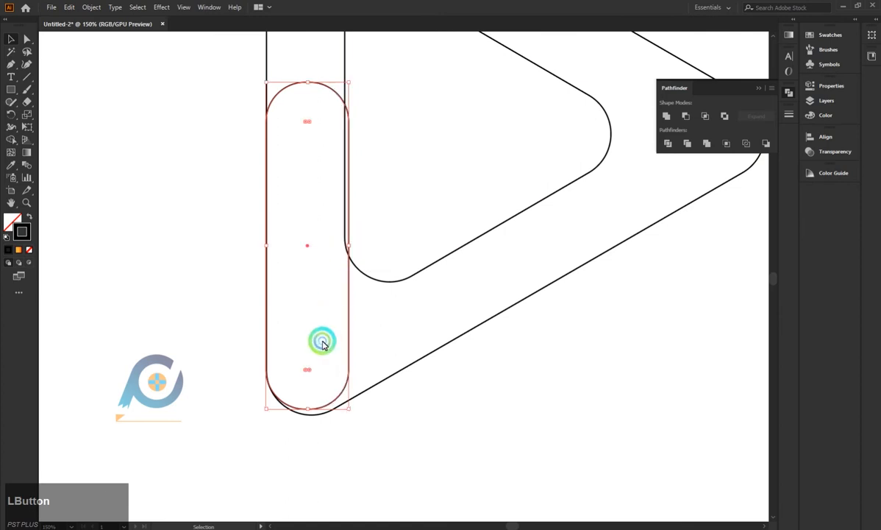
drag(309, 410, 310, 417)
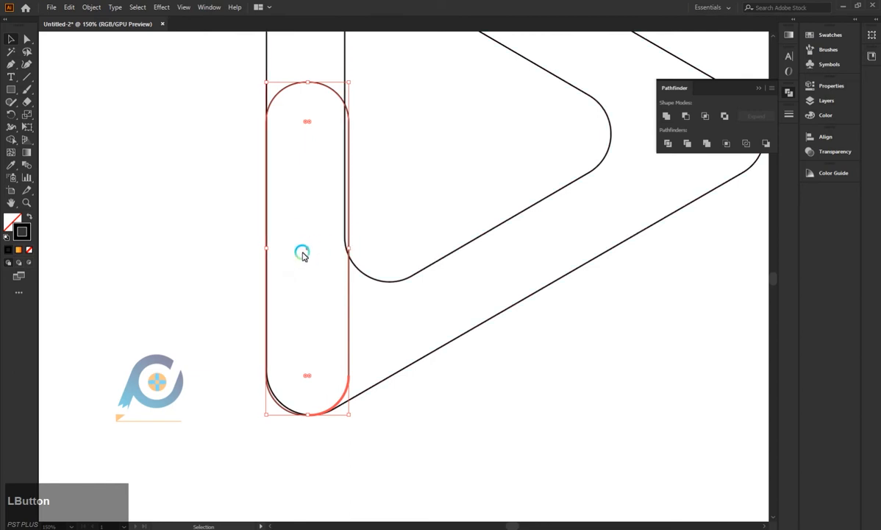
click(329, 315)
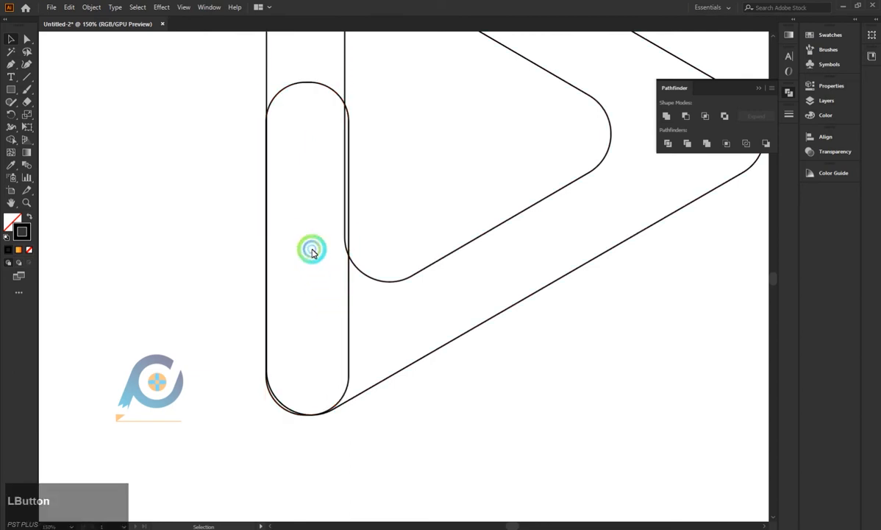
Shift the bar slightly upward and narrow it to match the width of the frame's left side.
drag(310, 86, 311, 78)
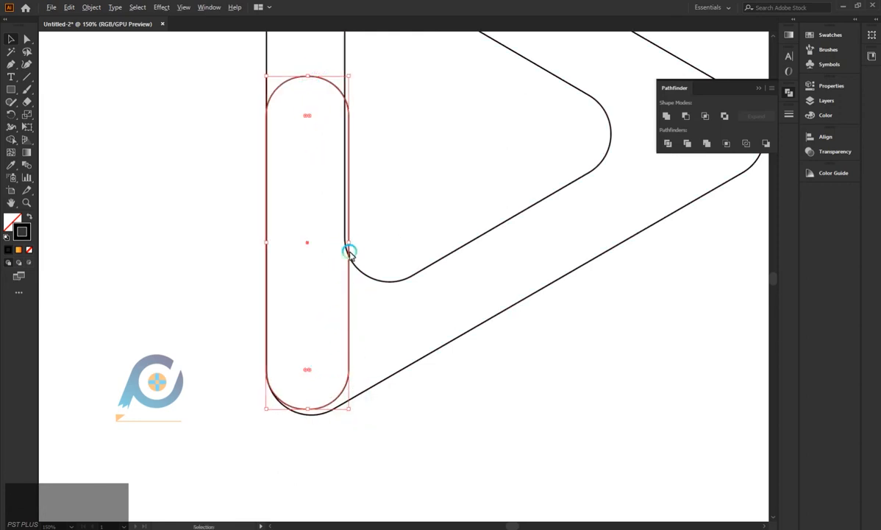
drag(349, 244, 346, 240)
scroll(233, 230, down, 3)
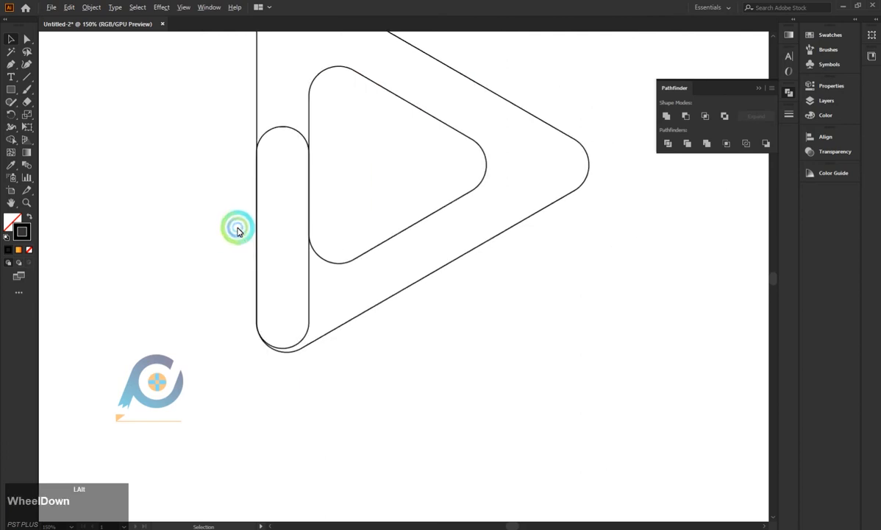
scroll(237, 232, up, 3)
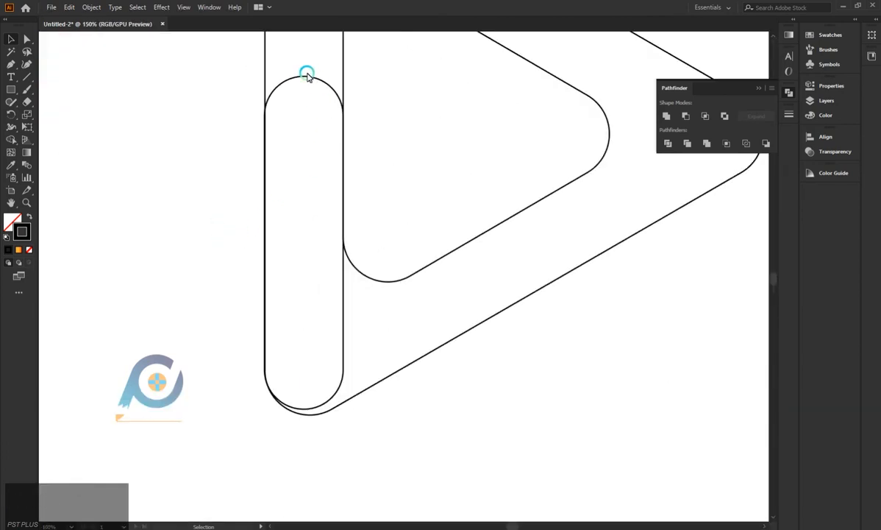
Duplicate the vertical rounded bar and rotate the copy 90 degrees so it lies horizontally.
alt+click(307, 76)
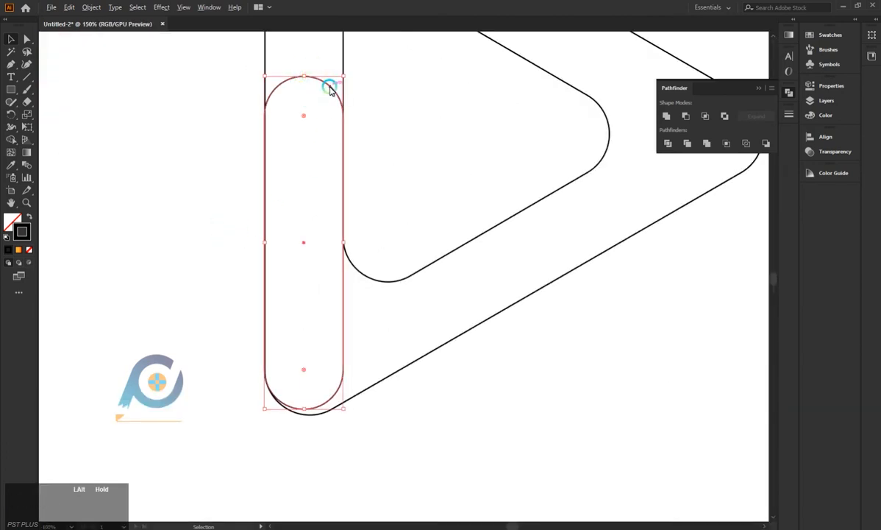
drag(330, 88, 234, 283)
drag(171, 247, 301, 295)
click(409, 447)
Shorten the horizontal bar and align its rounded end with the upper end of the vertical bar.
click(172, 325)
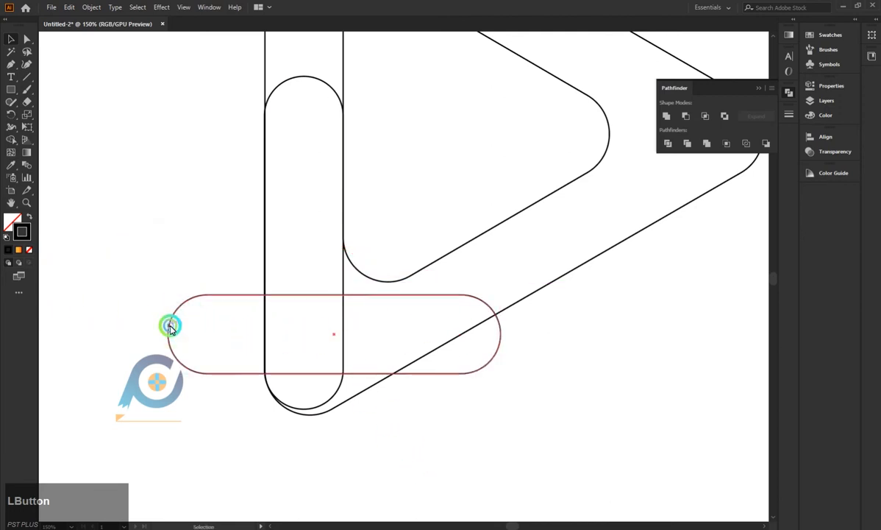
drag(170, 330, 249, 334)
click(169, 337)
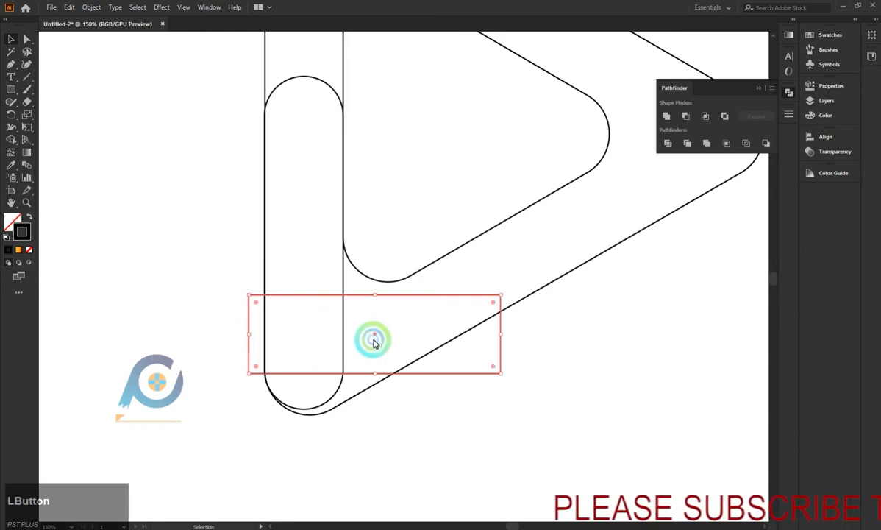
drag(371, 335, 401, 132)
drag(508, 104, 391, 114)
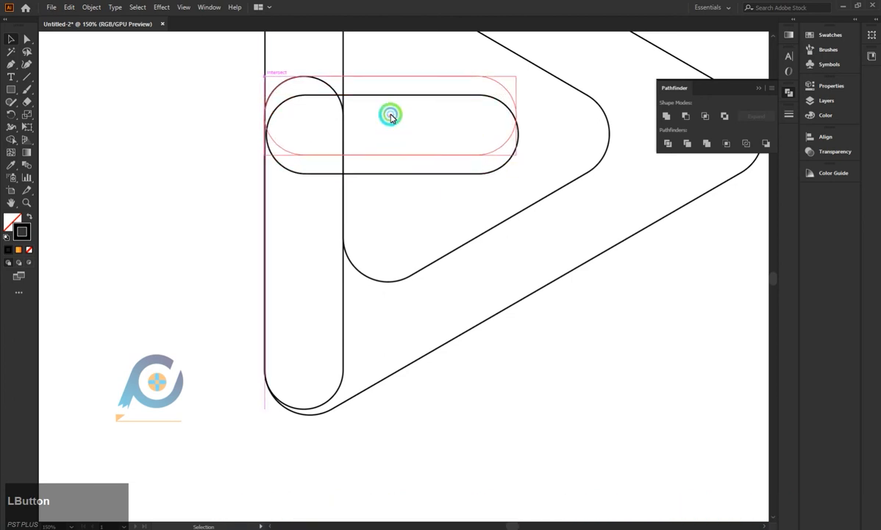
click(142, 152)
click(167, 248)
scroll(157, 262, down, 3)
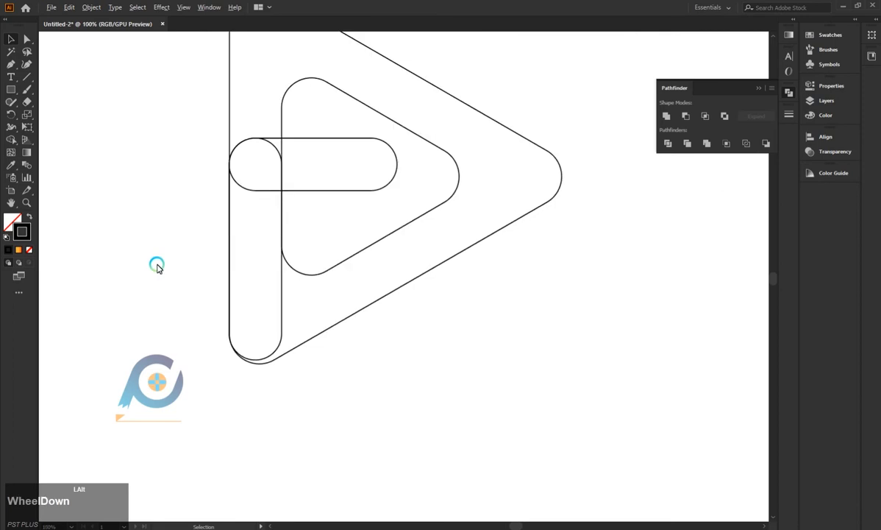
scroll(157, 266, up, 1)
scroll(157, 265, down, 1)
scroll(158, 266, down, 1)
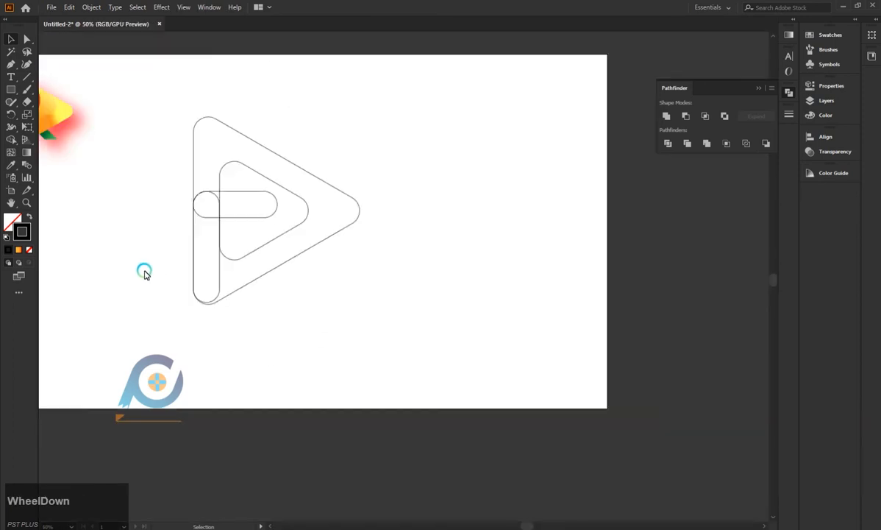
drag(528, 524, 517, 522)
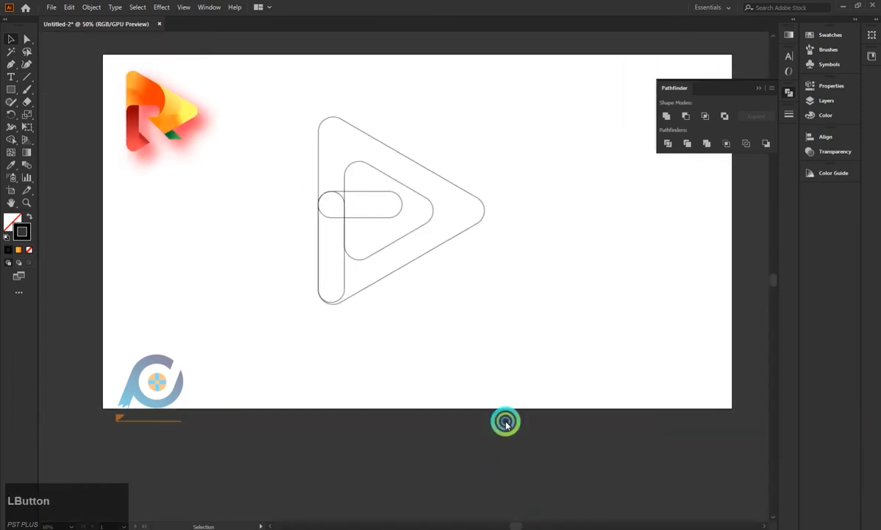
click(464, 351)
scroll(322, 177, up, 1)
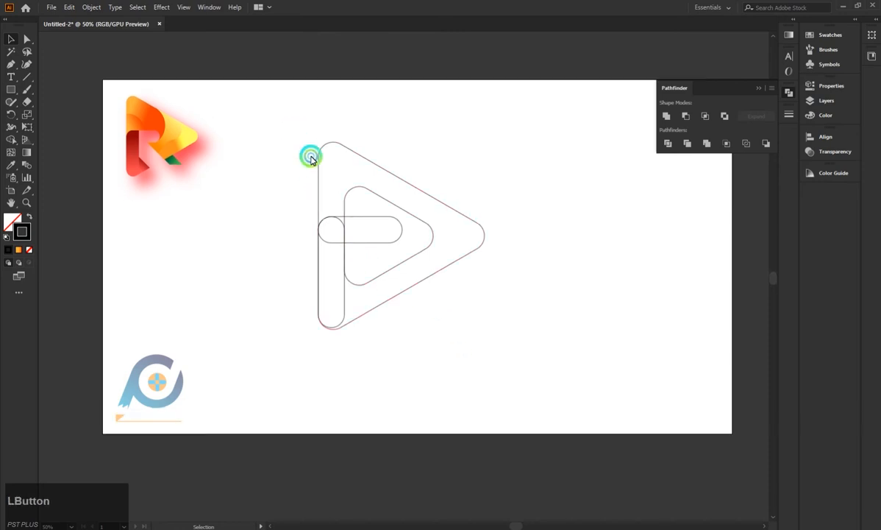
drag(311, 157, 449, 335)
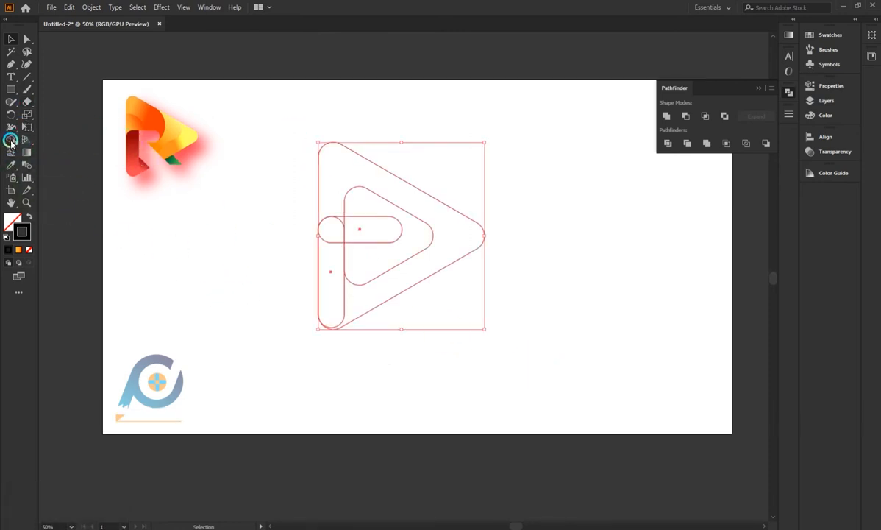
click(11, 139)
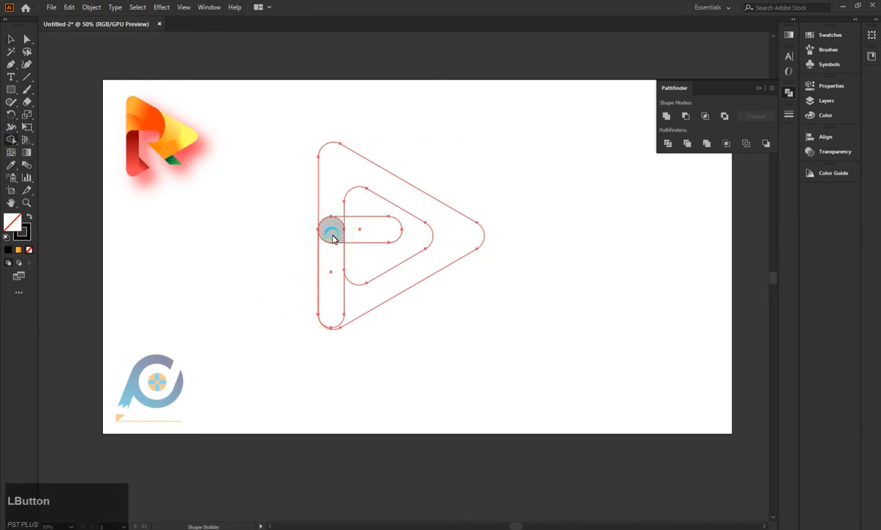
click(9, 40)
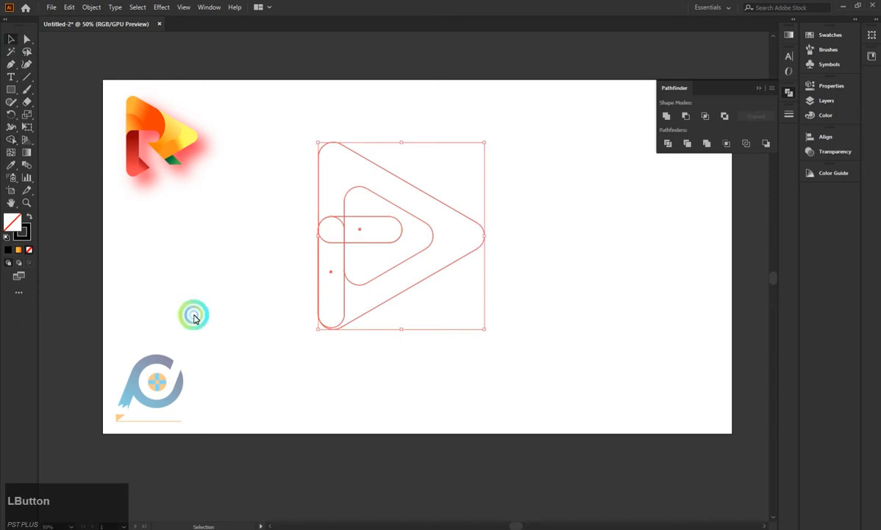
click(193, 315)
Draw a narrow upright rectangle beside the outline and rotate it perpendicular to the frame's lower edge.
click(12, 90)
drag(221, 314, 254, 421)
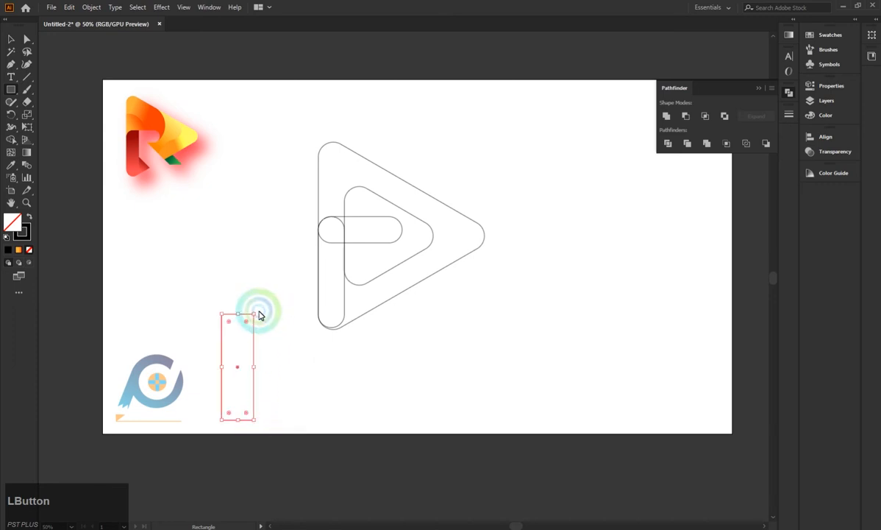
drag(257, 311, 261, 467)
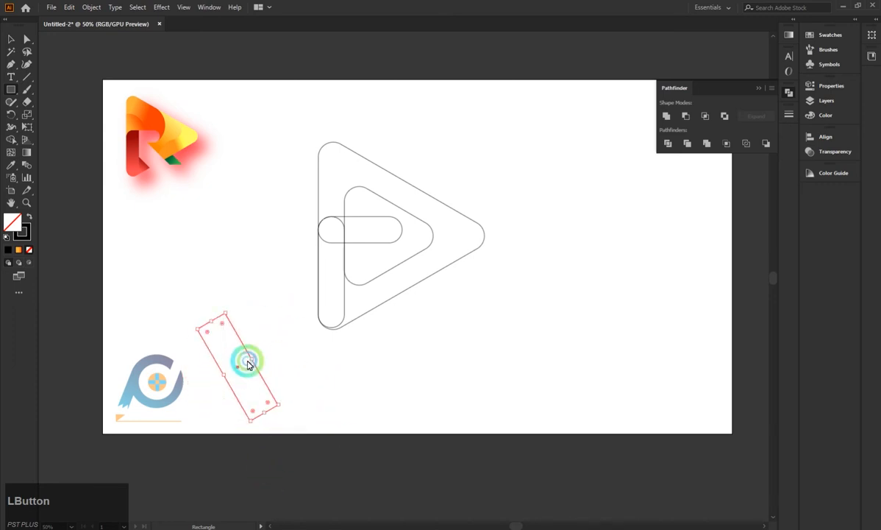
Place the tilted rectangle across the frame's lower side, one corner touching the vertical bar, and widen it slightly.
drag(239, 373, 384, 304)
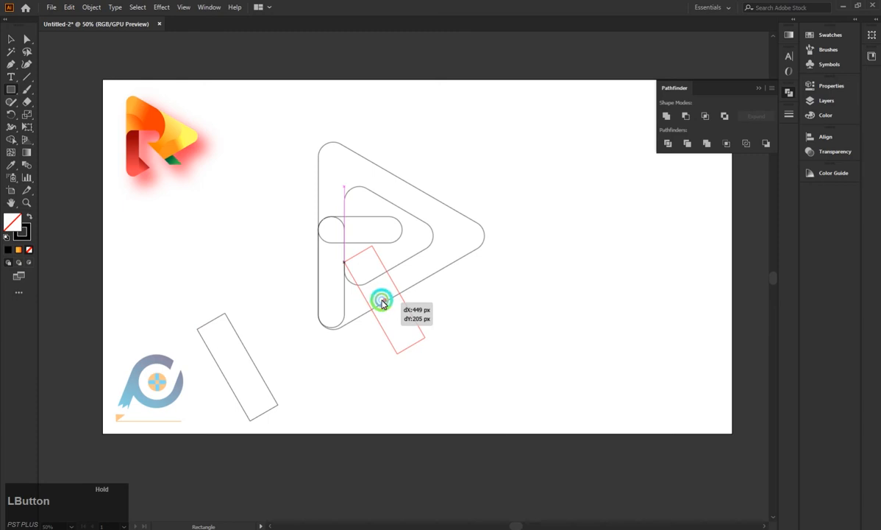
drag(382, 304, 381, 302)
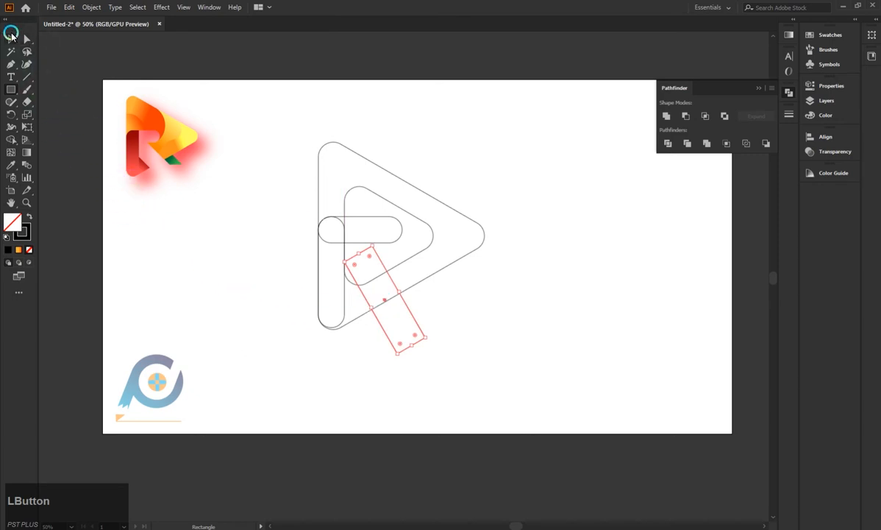
click(444, 353)
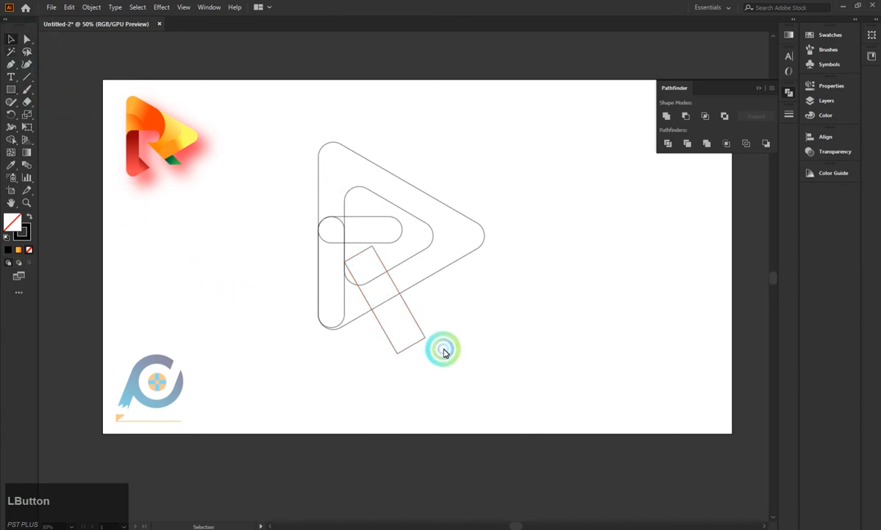
click(393, 282)
drag(401, 295, 402, 293)
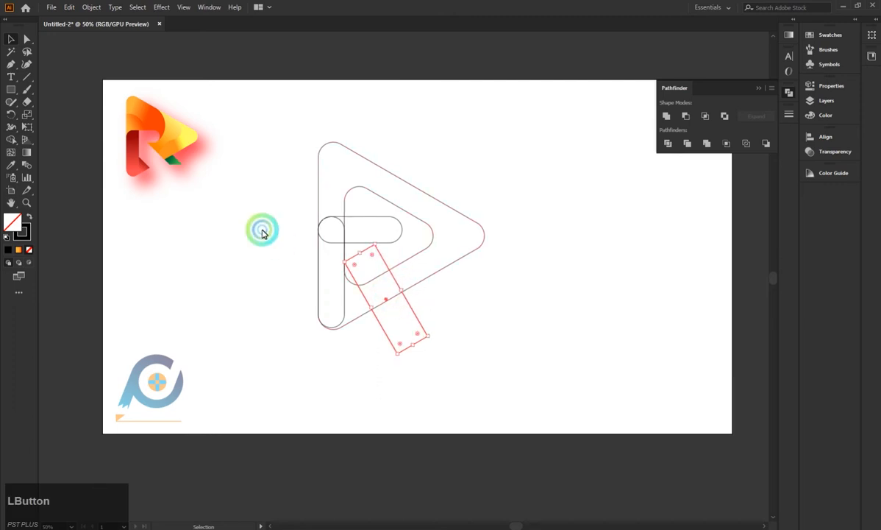
Try to merge the inner triangle's open area with the outer frame using Shape Builder.
drag(250, 147, 458, 368)
click(11, 139)
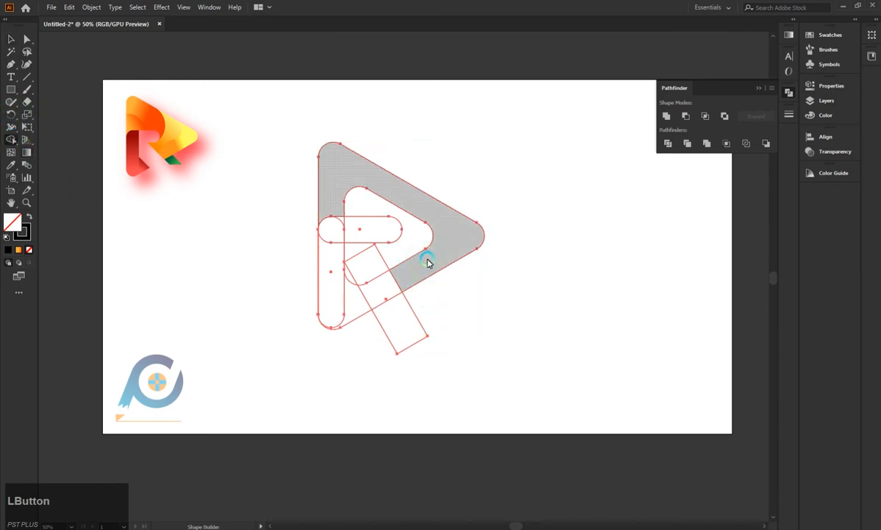
mouse_move(428, 263)
mouse_down()
mouse_move(422, 223)
mouse_move(455, 250)
mouse_move(427, 281)
mouse_up()
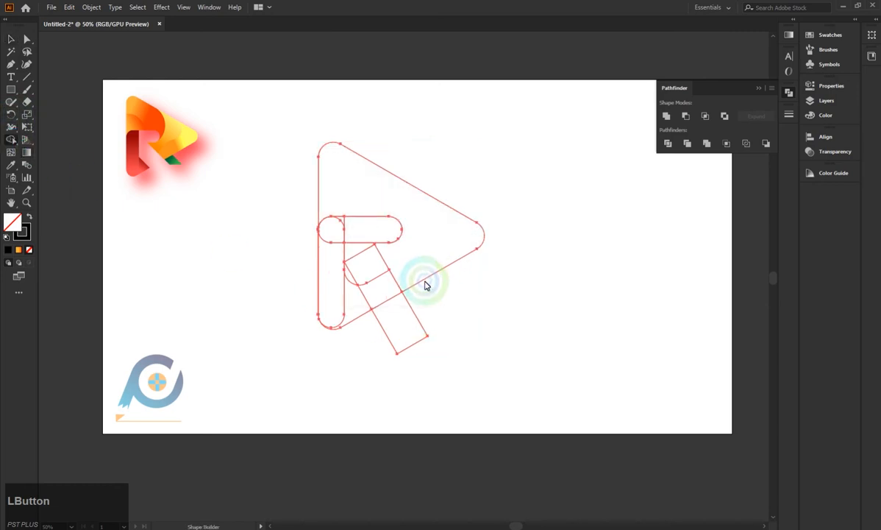
key(ctrl+z)
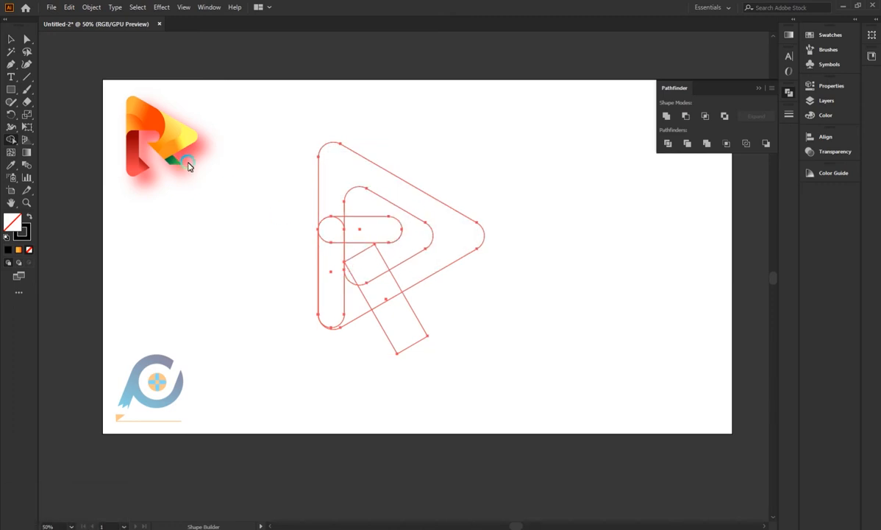
Widen the tilted rectangle until its upper corner meets the lower edge of the horizontal bar.
click(14, 39)
click(203, 281)
click(390, 258)
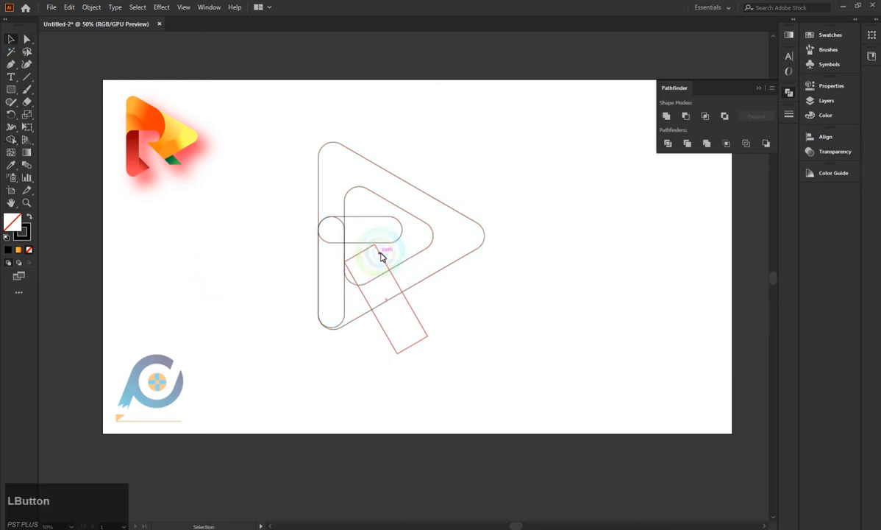
click(403, 291)
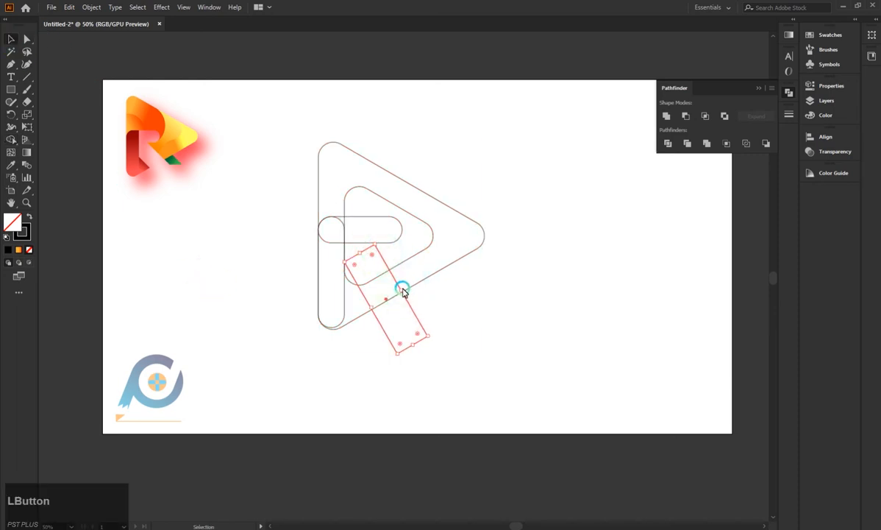
drag(403, 291, 403, 287)
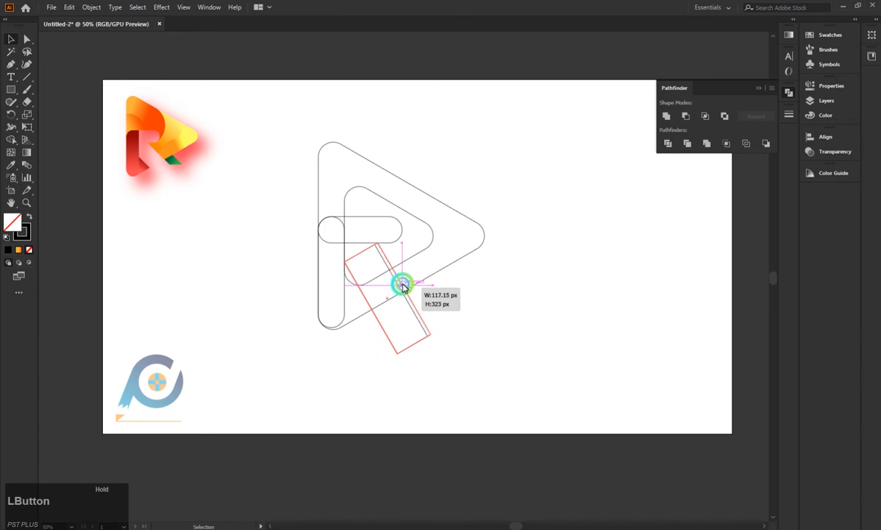
drag(402, 287, 403, 286)
click(259, 185)
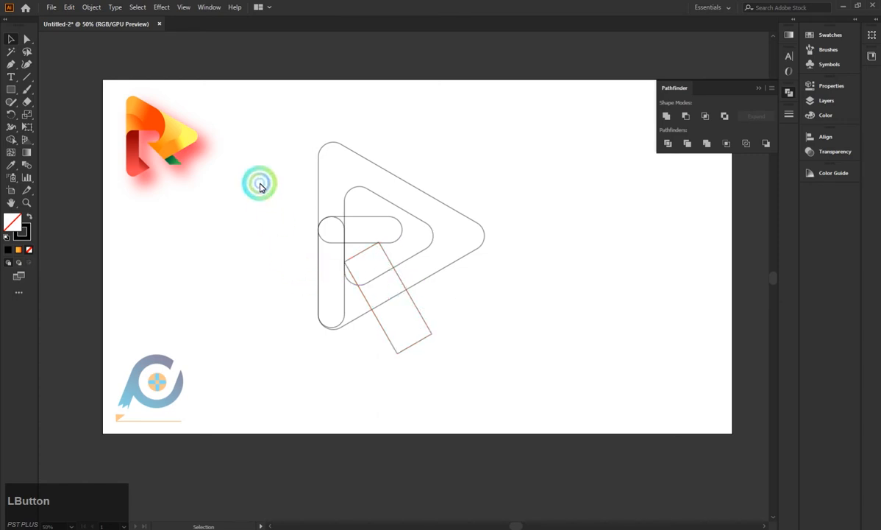
Select the overlapping outlines and merge the inner triangle's area with the outer frame using Shape Builder.
drag(259, 186, 393, 330)
click(11, 139)
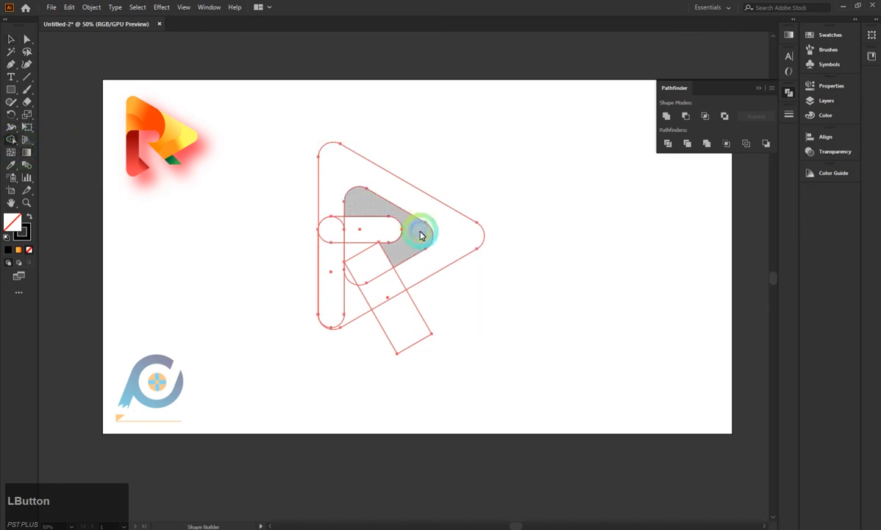
mouse_move(420, 235)
mouse_down()
mouse_move(435, 261)
mouse_move(443, 232)
mouse_up()
click(352, 318)
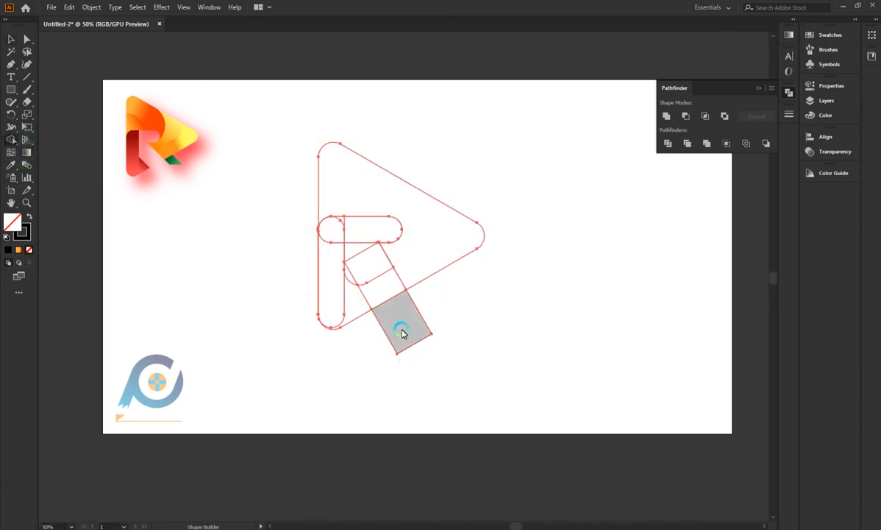
Remove all sections of the tilted rectangle with Shape Builder to cut a diagonal gap through the frame.
mouse_move(406, 331)
mouse_down()
mouse_move(374, 271)
mouse_move(375, 281)
mouse_up()
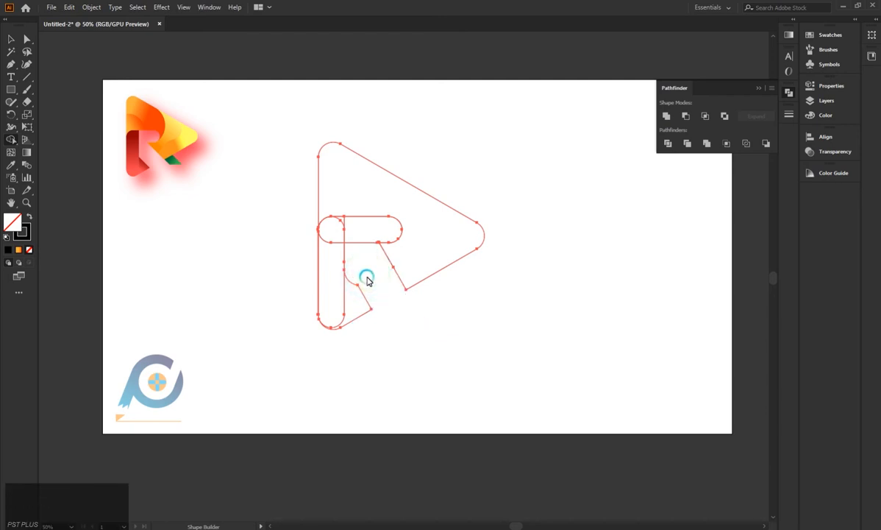
key(ctrl+z)
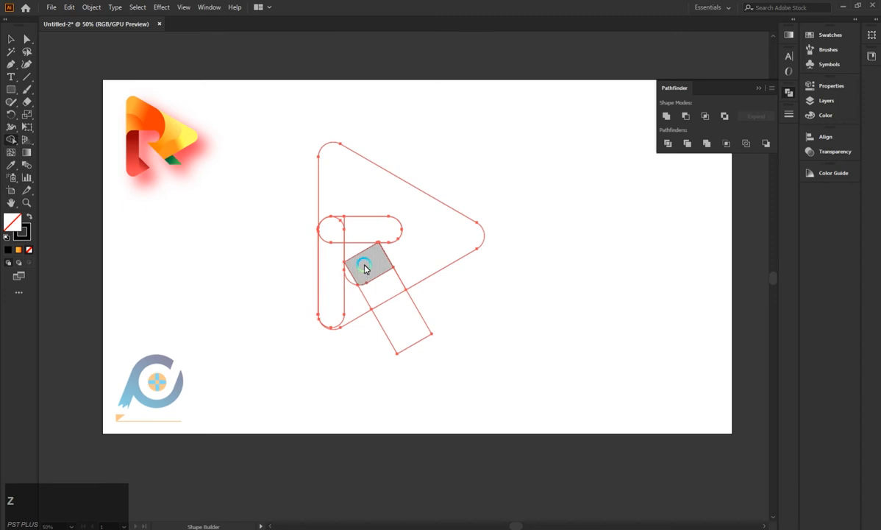
drag(370, 276, 407, 325)
alt+click(381, 296)
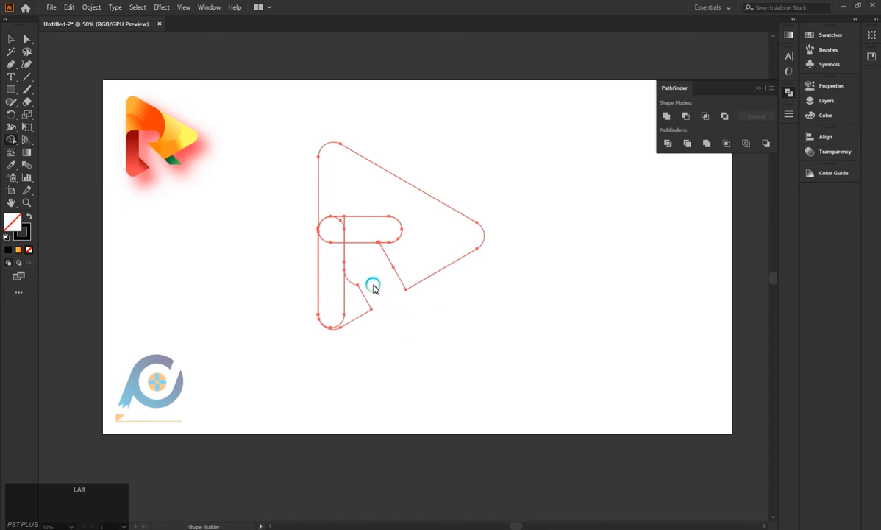
Clear the horizontal bar's inner area and the leftover wedge with Shape Builder, and merge the pieces atop the vertical bar.
alt+click(364, 256)
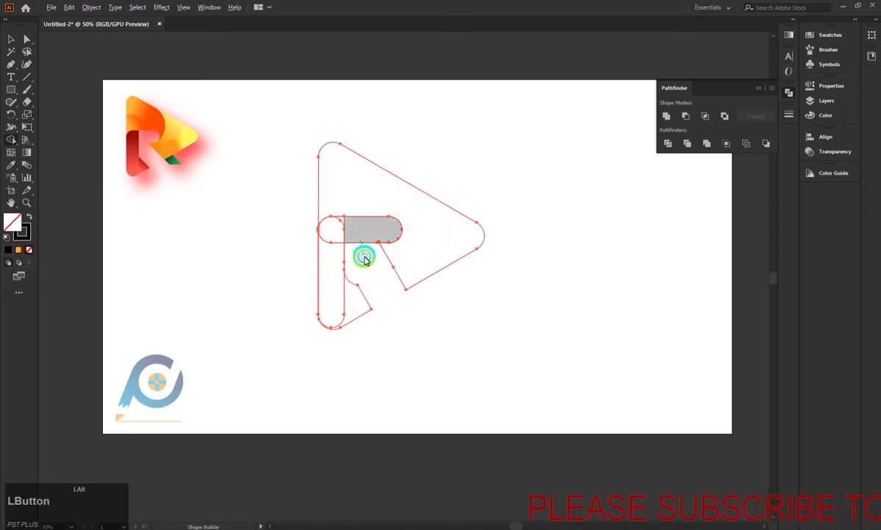
mouse_move(366, 259)
mouse_down()
mouse_move(345, 242)
mouse_move(342, 211)
mouse_move(330, 260)
mouse_move(299, 298)
mouse_up()
key(ctrl+z)
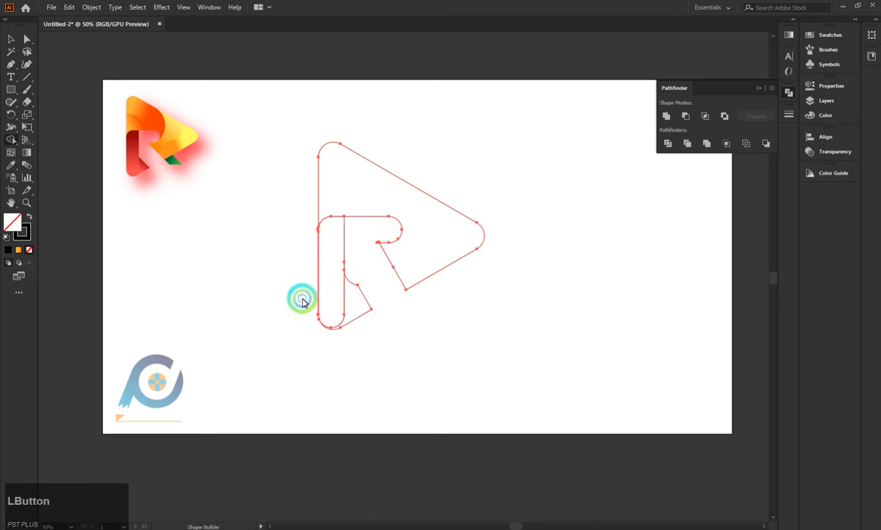
alt+click(353, 308)
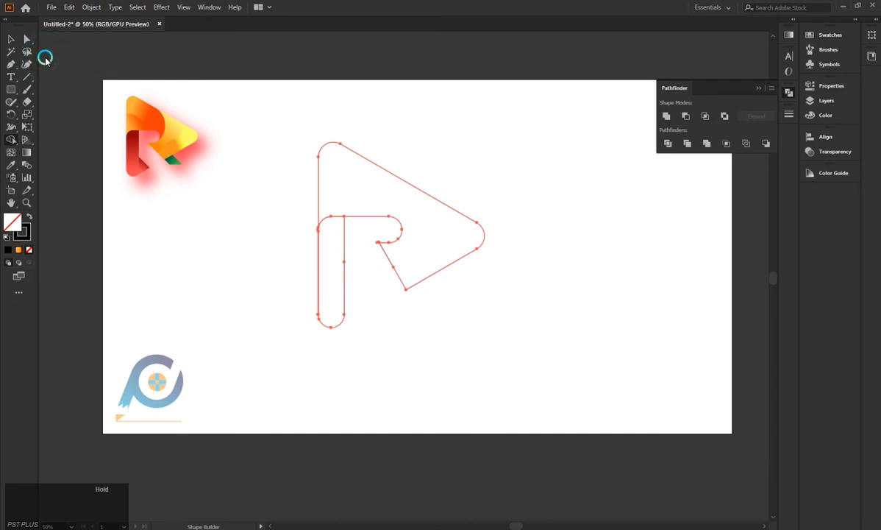
Draw a small rounded bar and place it at an angle in the frame's right corner.
click(11, 89)
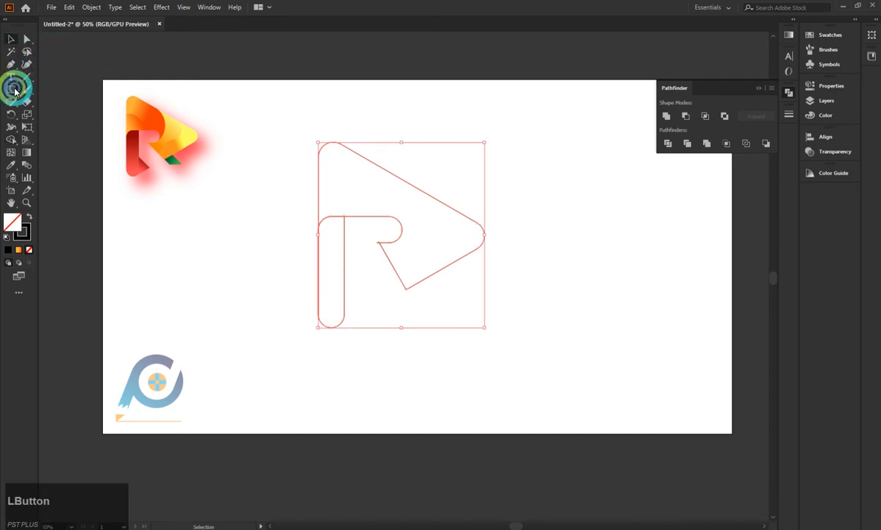
drag(172, 270, 330, 312)
click(11, 39)
drag(329, 296, 496, 246)
click(328, 315)
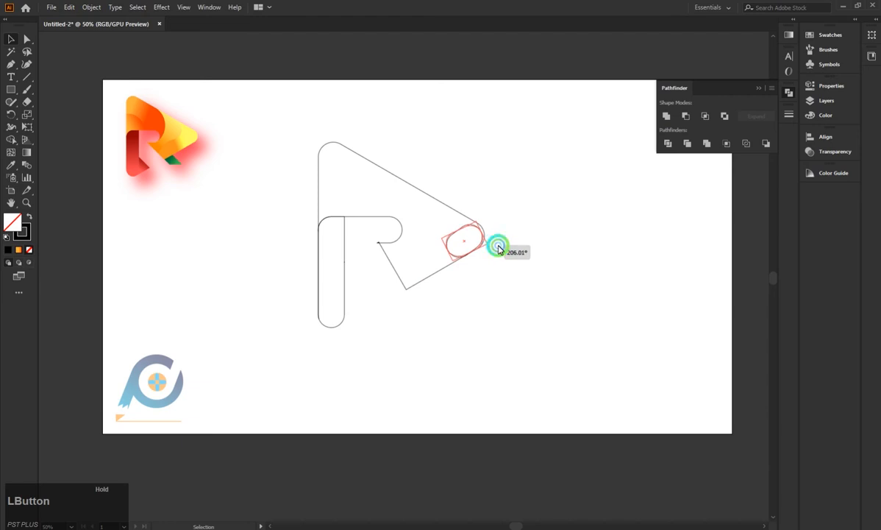
Fine-tune the small rounded bar's angle and position so it follows the frame's right rounded corner.
click(468, 247)
drag(465, 245, 494, 237)
drag(468, 237, 464, 242)
alt+scroll(548, 266, up, 2)
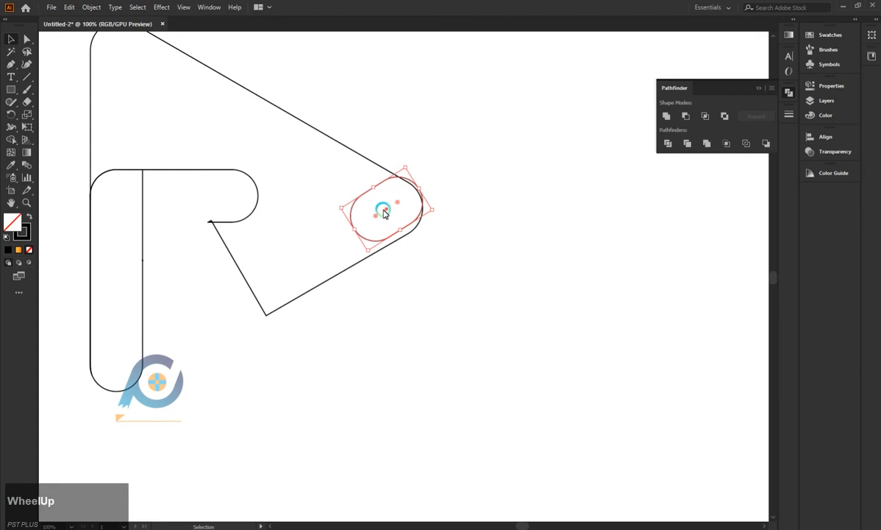
Move the small tilted bar to the vertical bar's lower end and align their rounded ends.
drag(386, 211, 117, 346)
click(369, 294)
scroll(114, 394, up, 4)
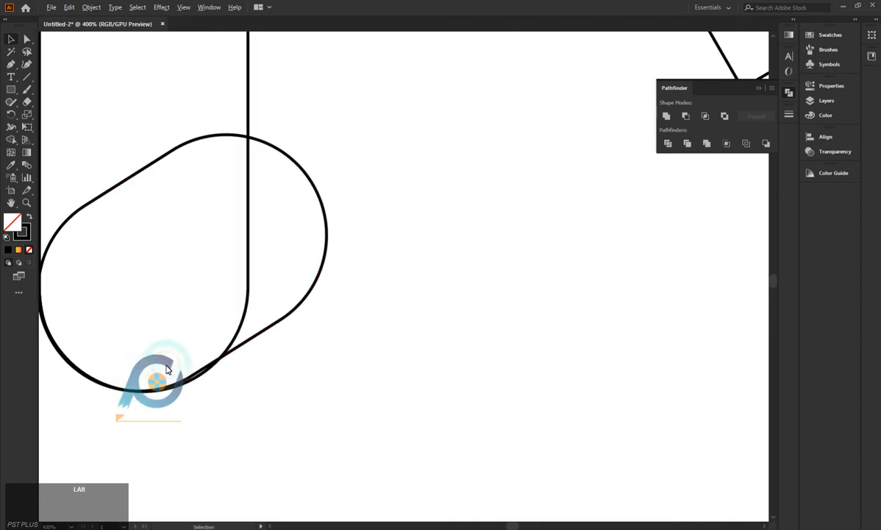
drag(256, 341, 257, 341)
scroll(210, 401, down, 1)
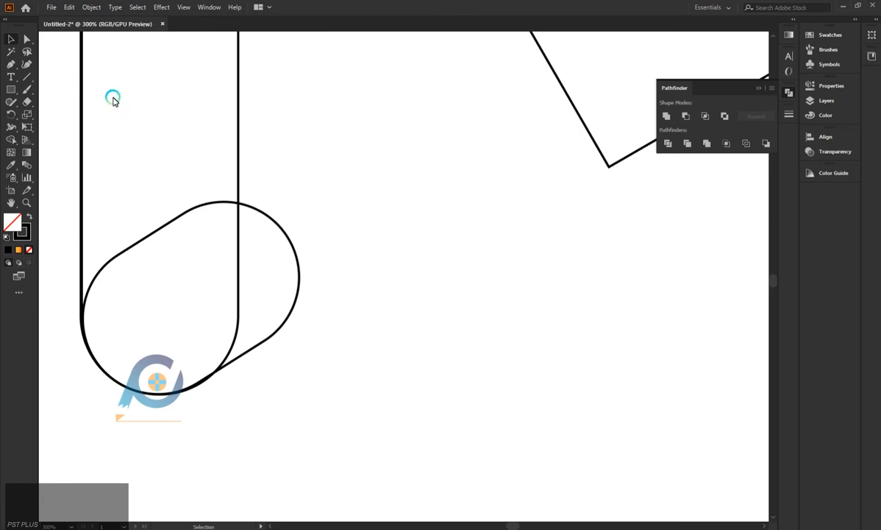
Remove the corner rounding from the tilted bar's outer end with Direct Selection, leaving its other end round.
click(289, 210)
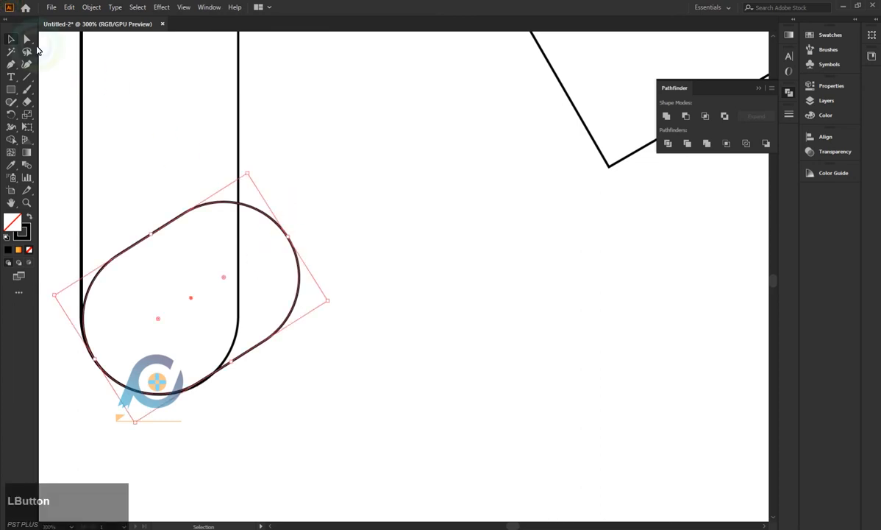
click(22, 37)
click(394, 232)
drag(267, 210, 272, 250)
drag(226, 275, 393, 366)
click(395, 367)
scroll(365, 360, down, 5)
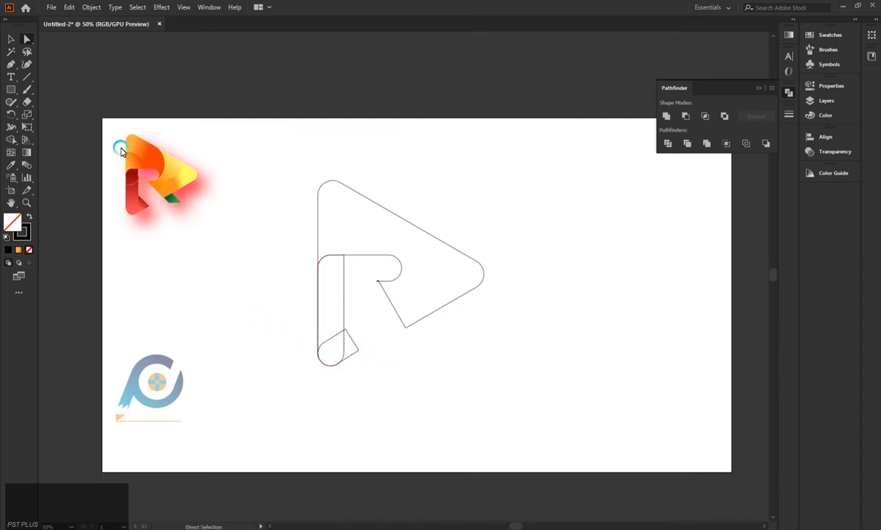
click(11, 39)
click(374, 380)
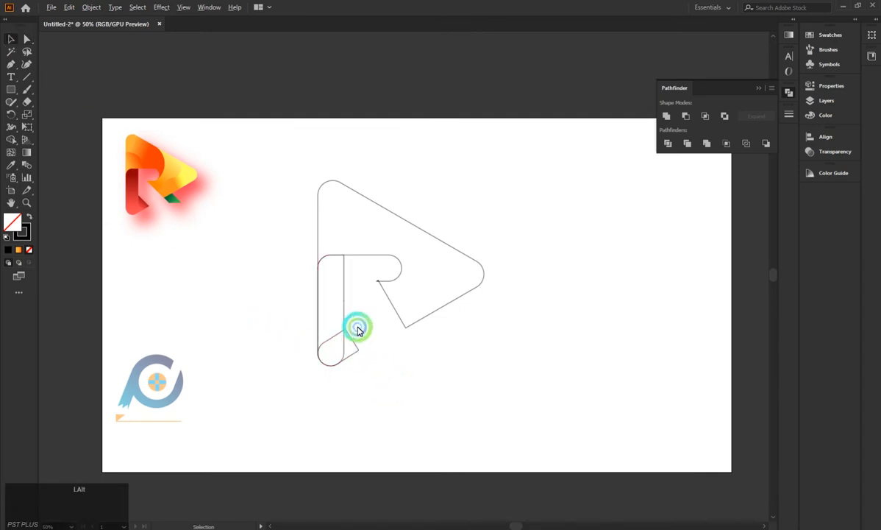
Move the tilted bar's upper corner point onto the vertical bar's right edge with Direct Selection.
scroll(358, 330, up, 5)
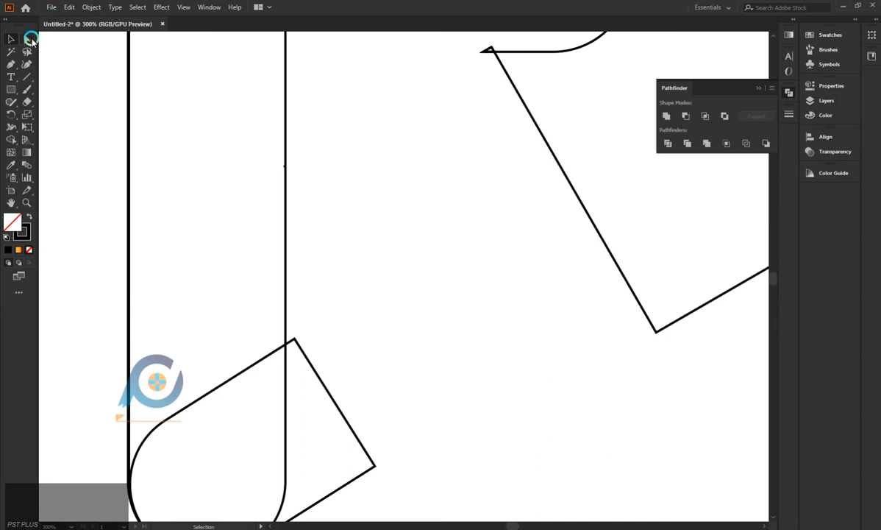
click(29, 39)
click(294, 340)
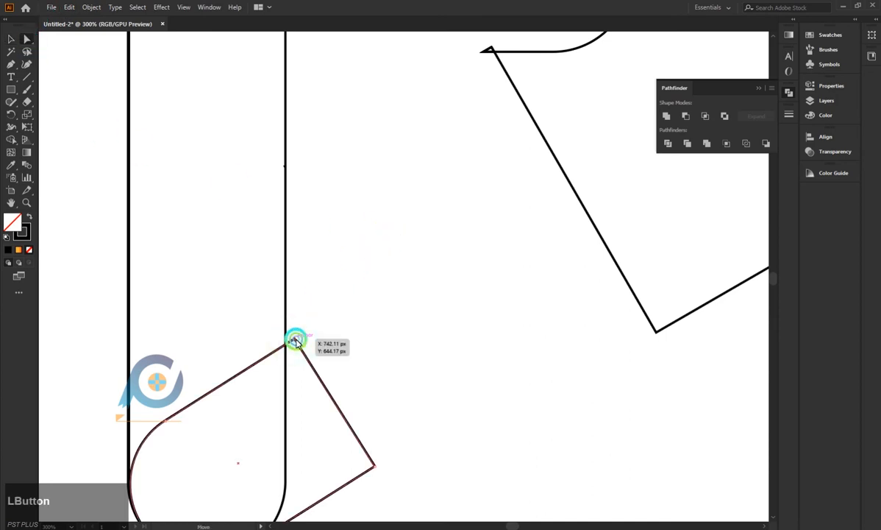
drag(295, 339, 286, 351)
scroll(340, 335, down, 4)
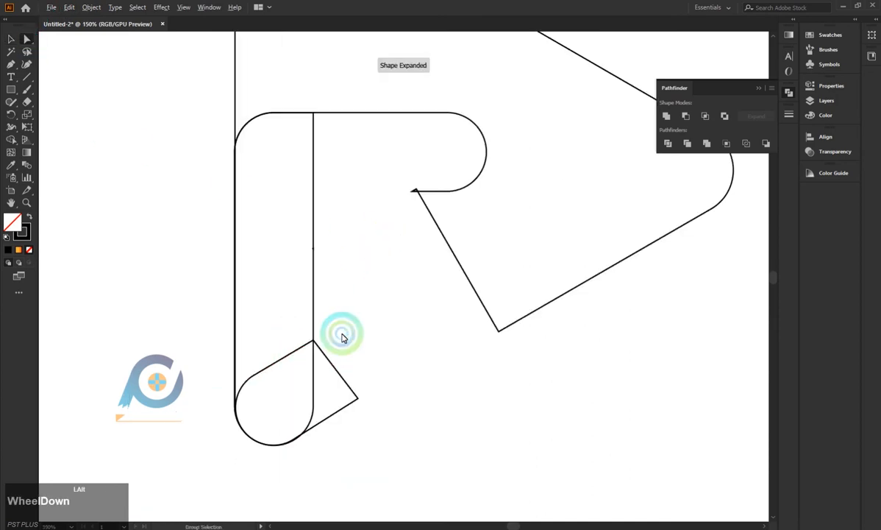
scroll(196, 189, down, 1)
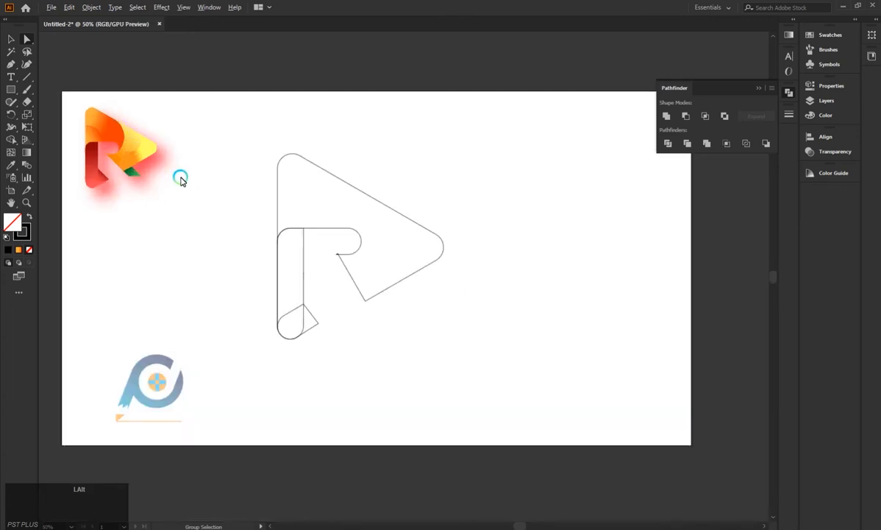
click(11, 39)
click(160, 257)
Draw a small upright rectangle, tilt it, and place it over the frame's lower corner.
click(10, 94)
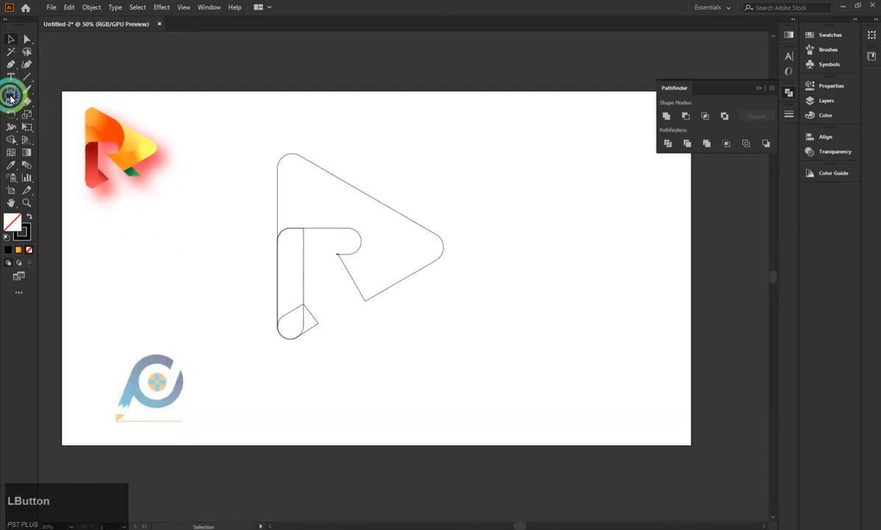
drag(436, 288, 460, 334)
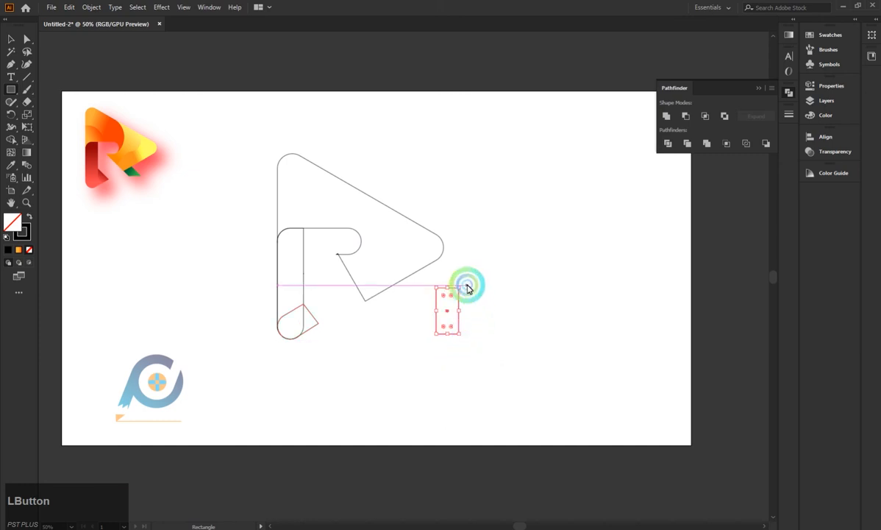
drag(465, 285, 372, 329)
click(408, 309)
click(464, 288)
Fine-tune the rectangle's rotation and position so its left side lies flush with the frame's diagonal edge.
scroll(380, 298, up, 2)
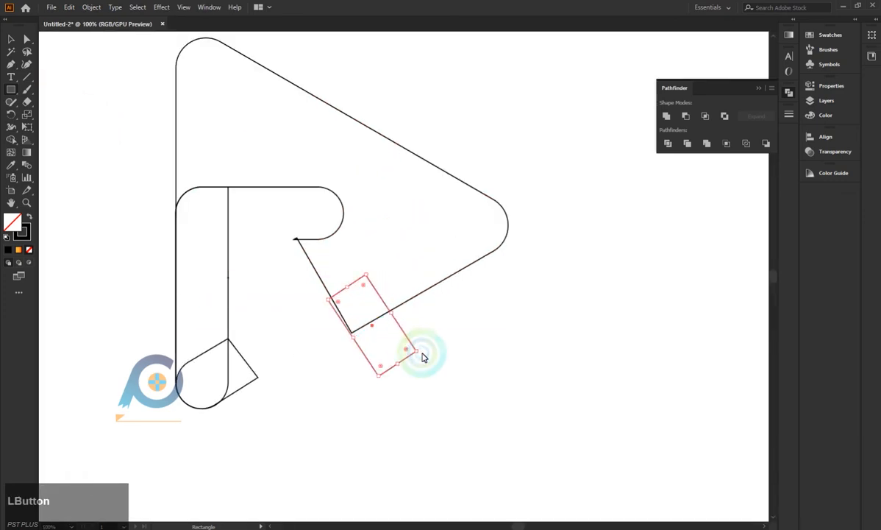
drag(422, 353, 420, 358)
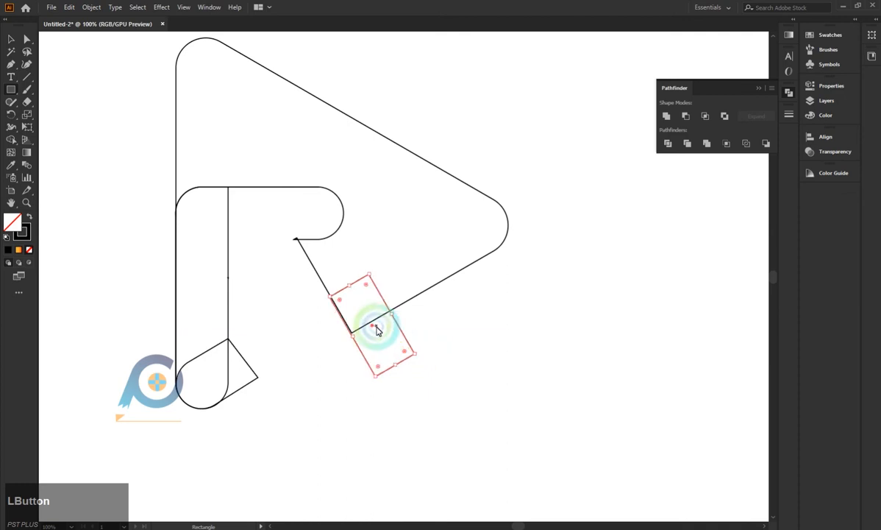
mouse_move(373, 326)
mouse_down()
mouse_move(368, 312)
mouse_move(384, 346)
mouse_move(367, 334)
mouse_up()
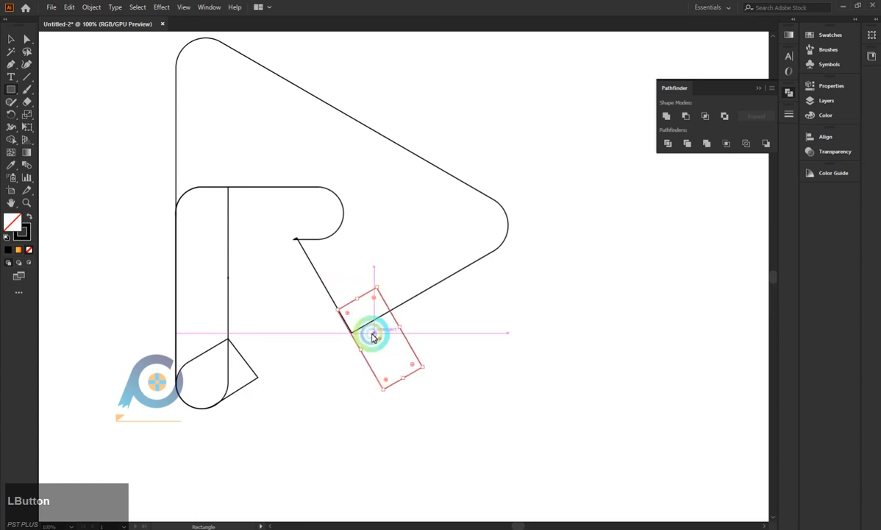
scroll(368, 335, up, 4)
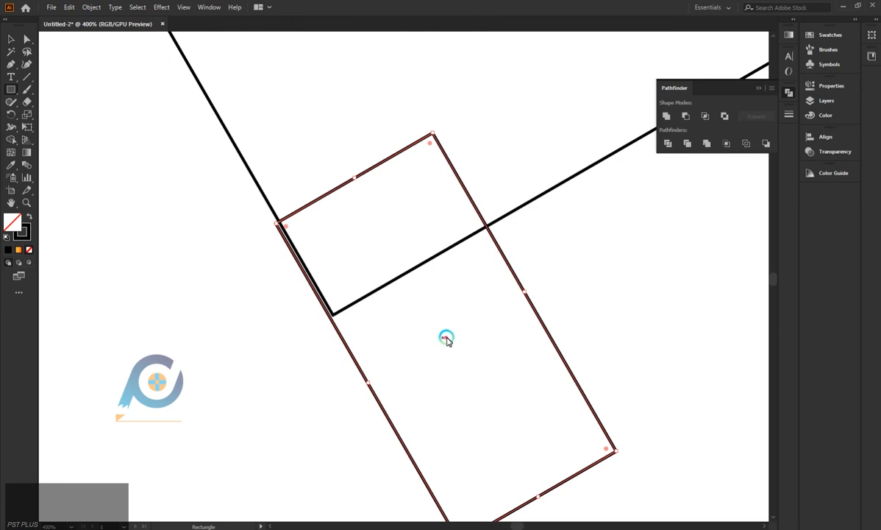
drag(446, 339, 448, 336)
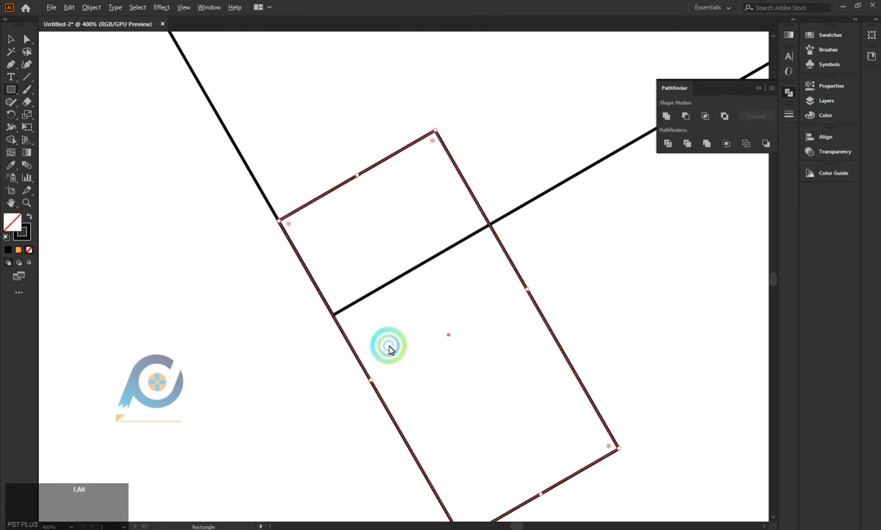
scroll(388, 349, down, 6)
Shift the tilted rectangle's lowest corner point up along its side to make a flat, horizontal bottom edge.
click(27, 39)
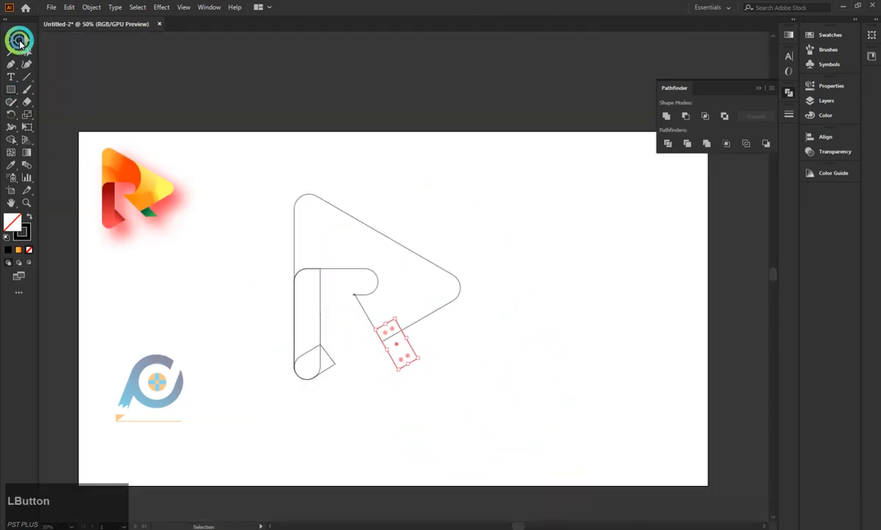
click(401, 377)
drag(401, 377, 425, 364)
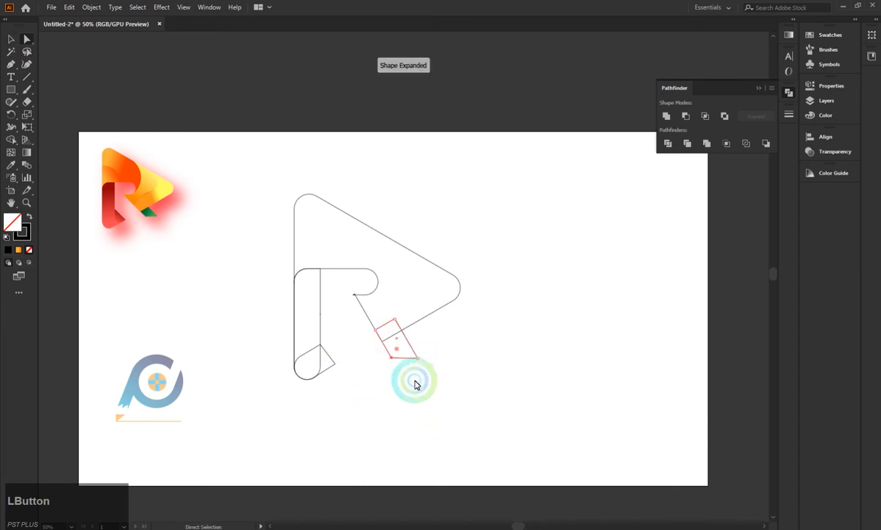
click(11, 89)
click(8, 39)
click(232, 305)
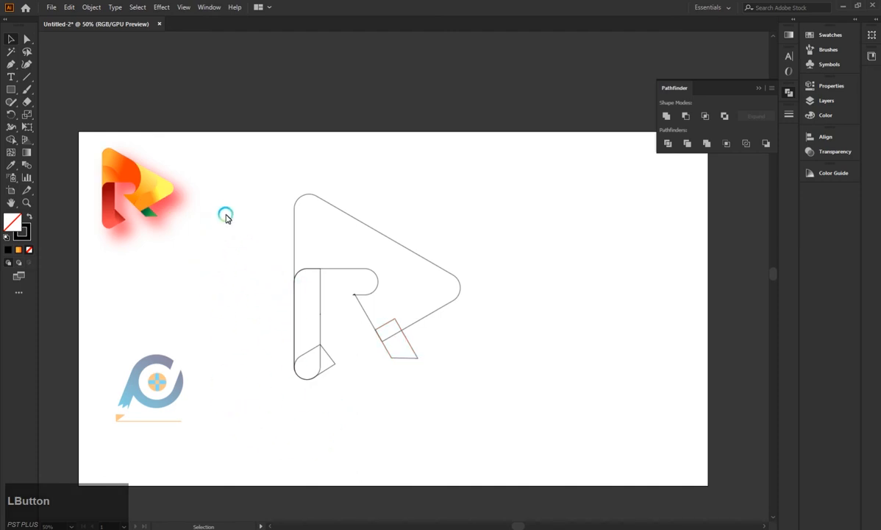
Select all outlines and merge the rectangle's overlap into the frame and the tilted bar's overlap into the vertical bar using Shape Builder.
key(ctrl+a)
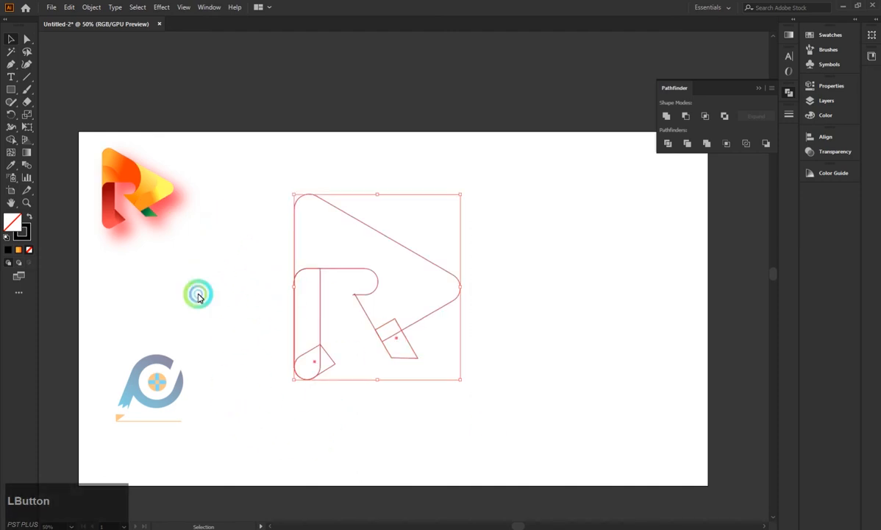
click(13, 141)
drag(399, 306, 391, 329)
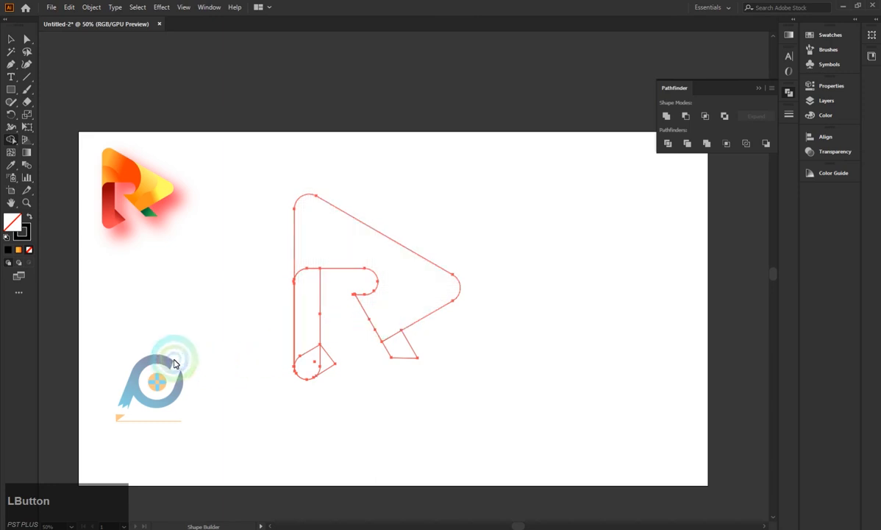
click(242, 387)
drag(304, 359, 311, 356)
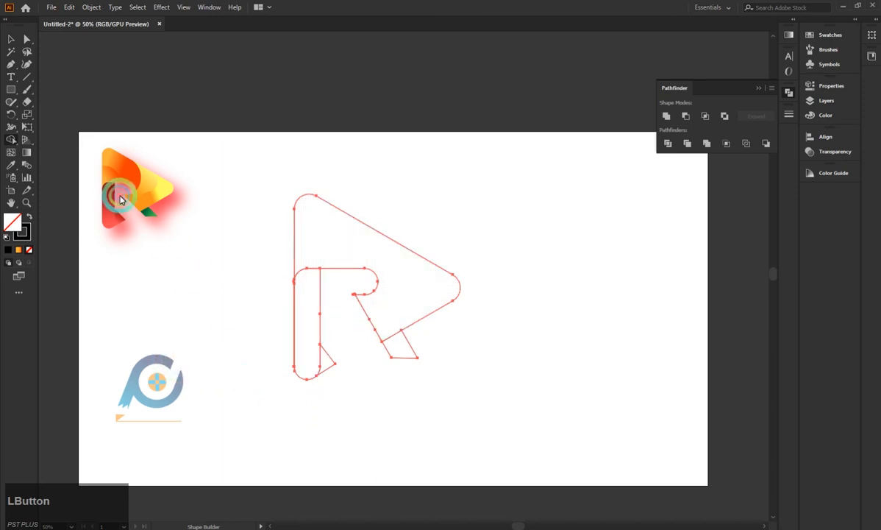
click(21, 220)
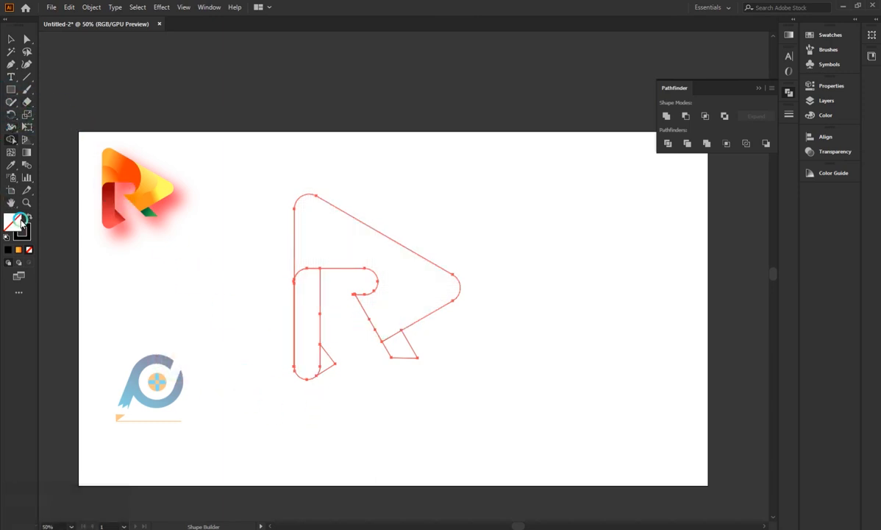
click(11, 39)
click(189, 356)
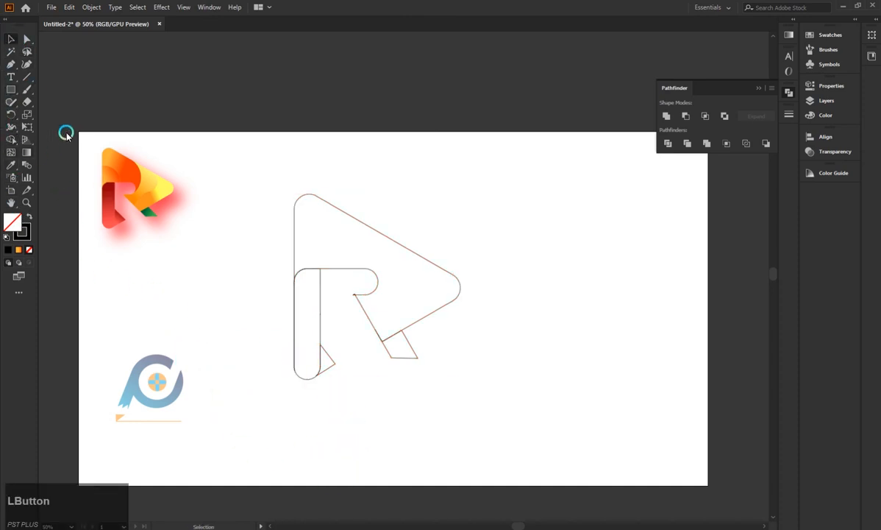
Draw a circle and centre it on the frame's left edge, just above the vertical bar.
click(9, 90)
right_click(12, 90)
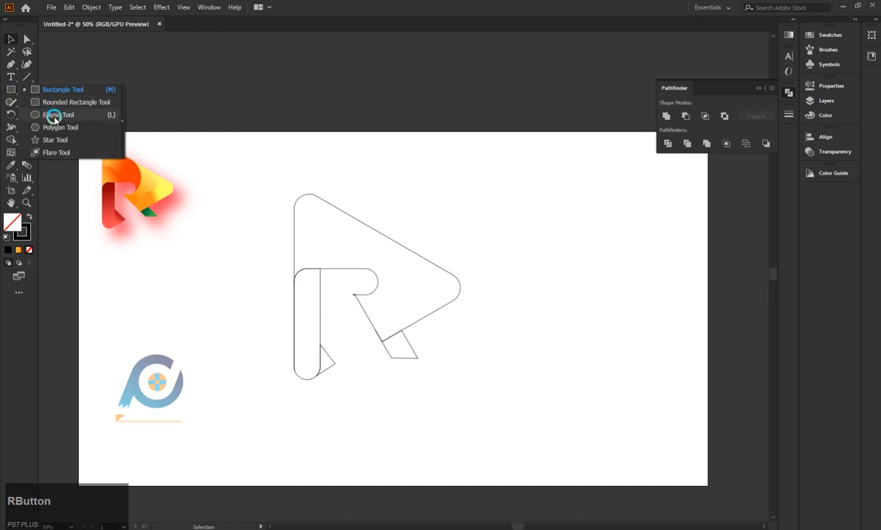
click(55, 111)
mouse_move(187, 376)
mouse_down()
mouse_move(230, 436)
mouse_move(250, 299)
mouse_move(287, 244)
mouse_move(298, 251)
mouse_up()
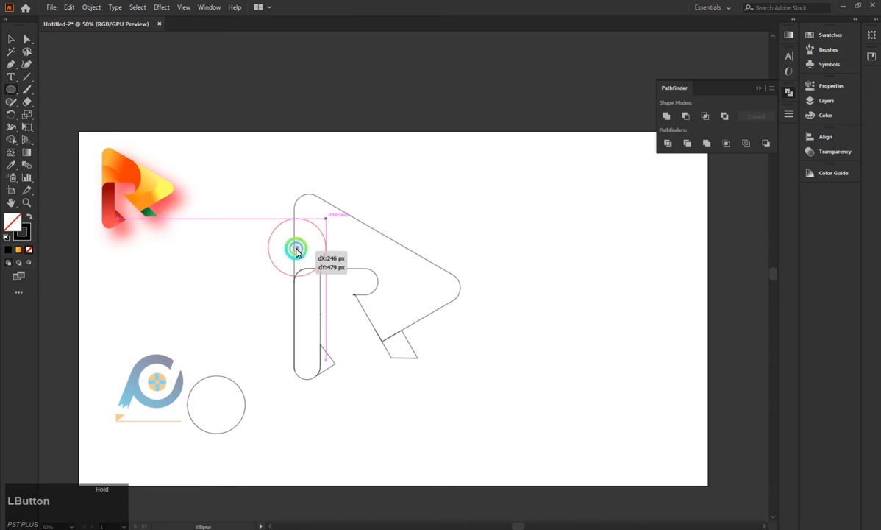
mouse_move(296, 251)
mouse_down()
mouse_move(295, 231)
mouse_move(296, 250)
mouse_up()
Select the circle with the frame and vertical bar, and remove the circle's parts outside the frame using Shape Builder.
click(11, 40)
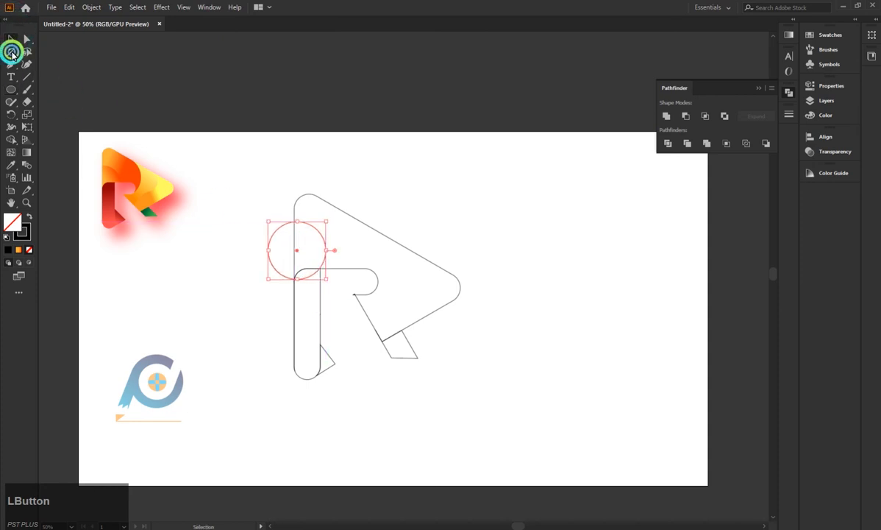
drag(252, 226, 308, 274)
click(11, 139)
click(9, 37)
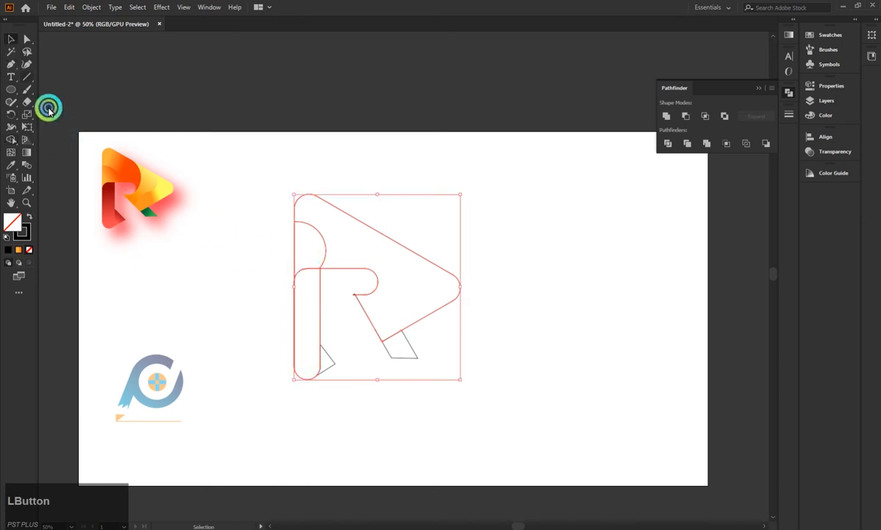
click(198, 332)
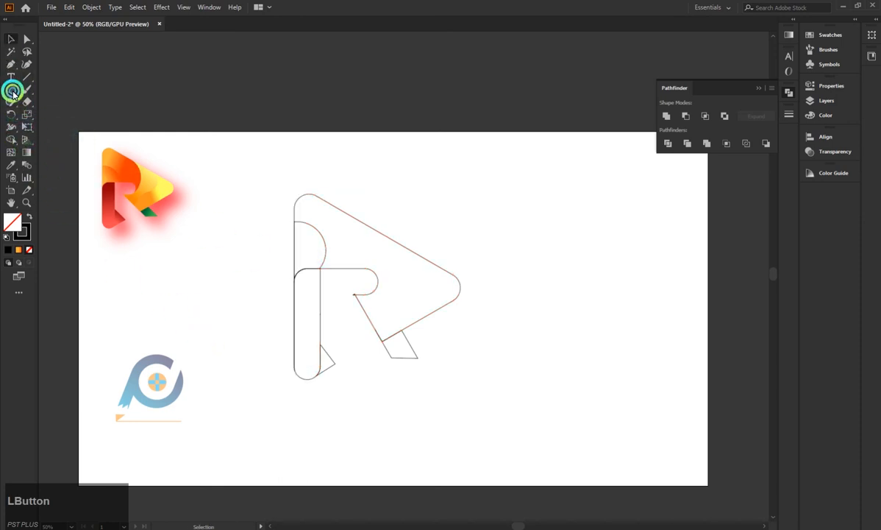
Draw a larger circle and position it across the frame's upper area so it meets the horizontal bar's rounded end.
click(11, 90)
mouse_move(173, 298)
mouse_down()
mouse_move(236, 389)
mouse_move(265, 389)
mouse_up()
drag(219, 342, 345, 256)
click(12, 39)
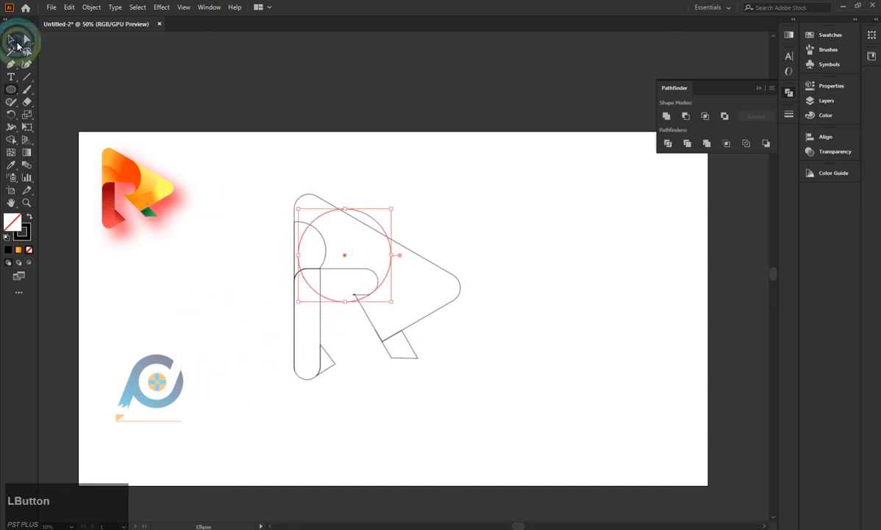
click(281, 219)
key(ctrl+z)
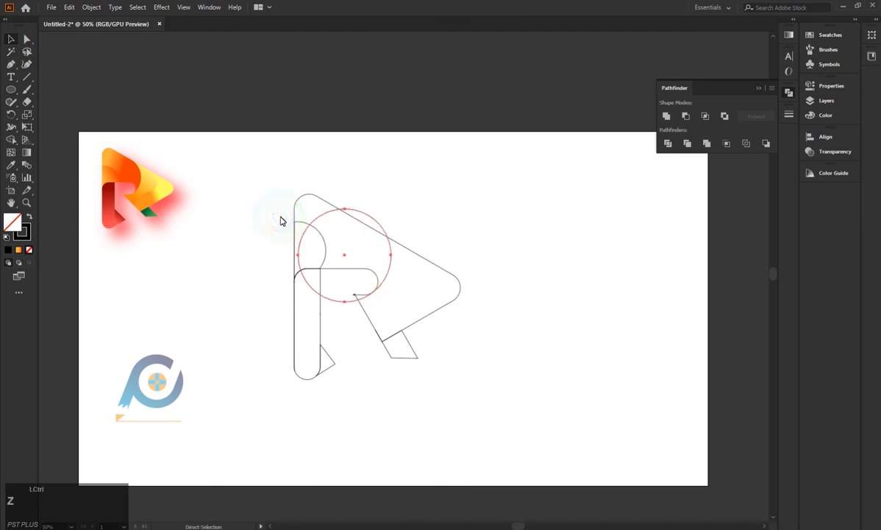
drag(273, 212, 434, 343)
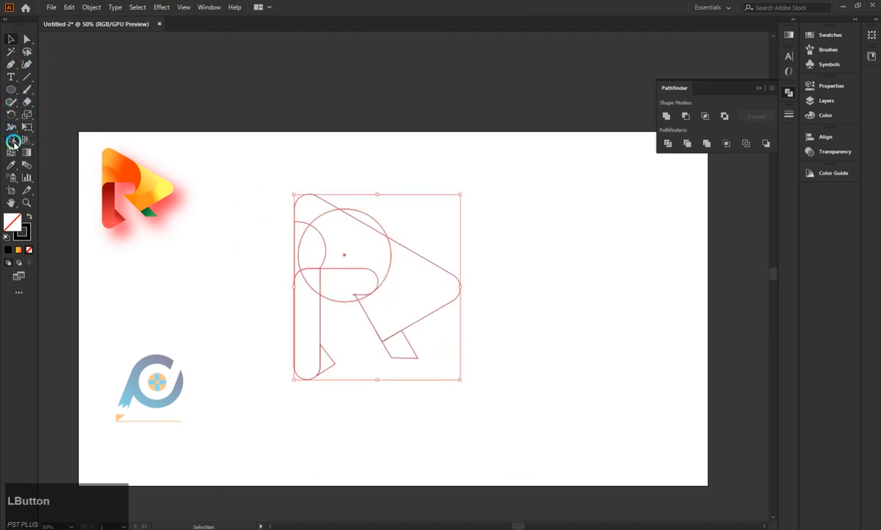
click(11, 139)
click(361, 297)
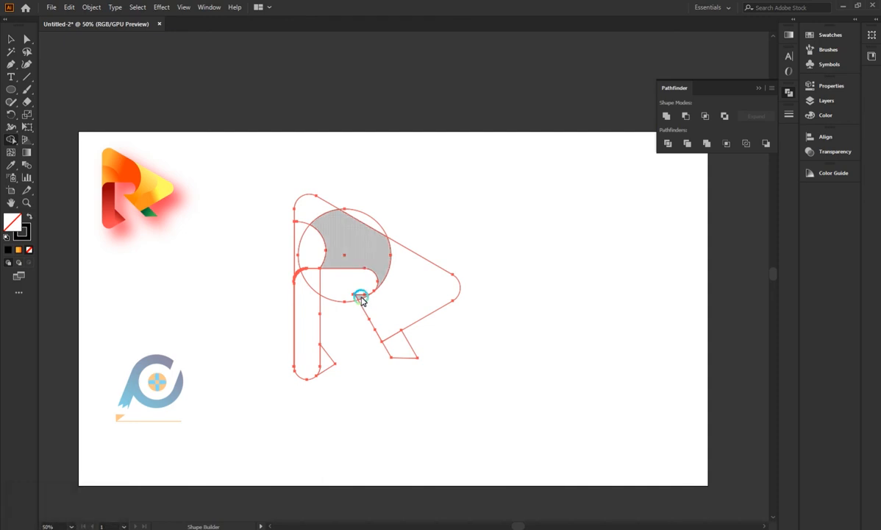
click(118, 126)
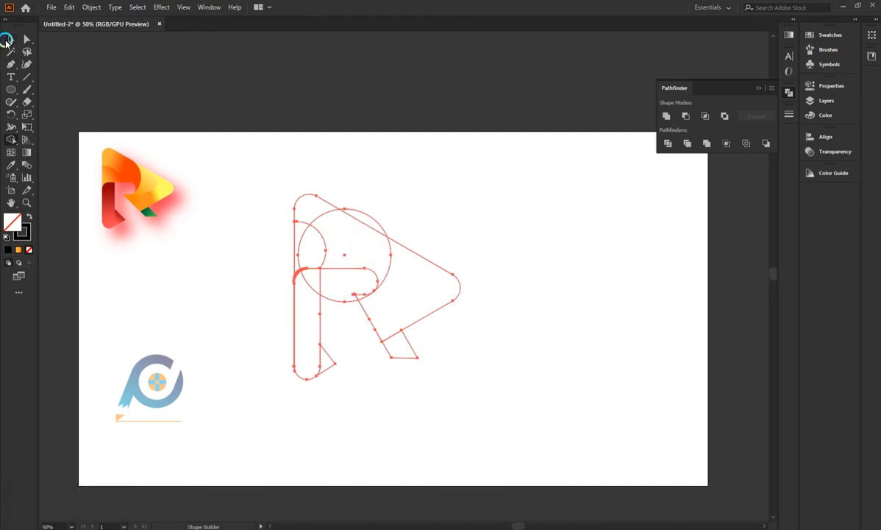
click(8, 41)
click(594, 209)
Nudge the large circle slightly so its edge meets the horizontal bar's rounded end.
scroll(404, 296, up, 4)
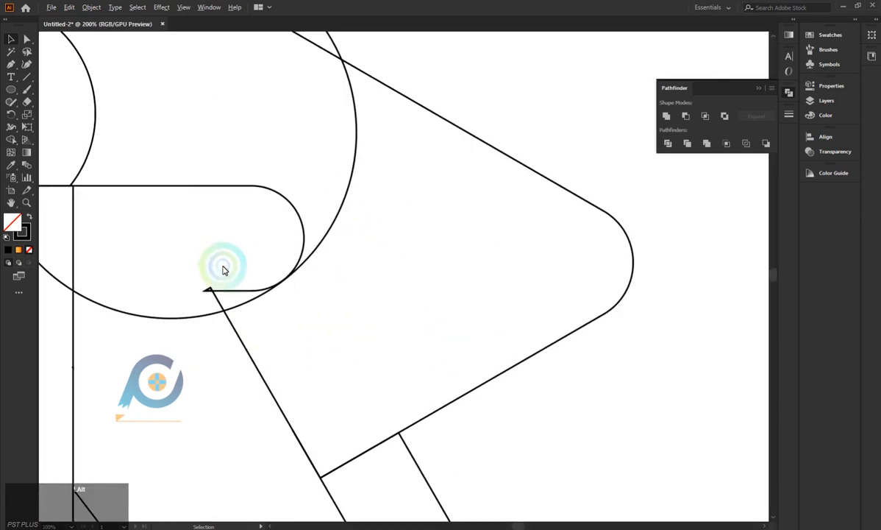
click(315, 253)
drag(312, 254, 329, 235)
scroll(281, 282, up, 3)
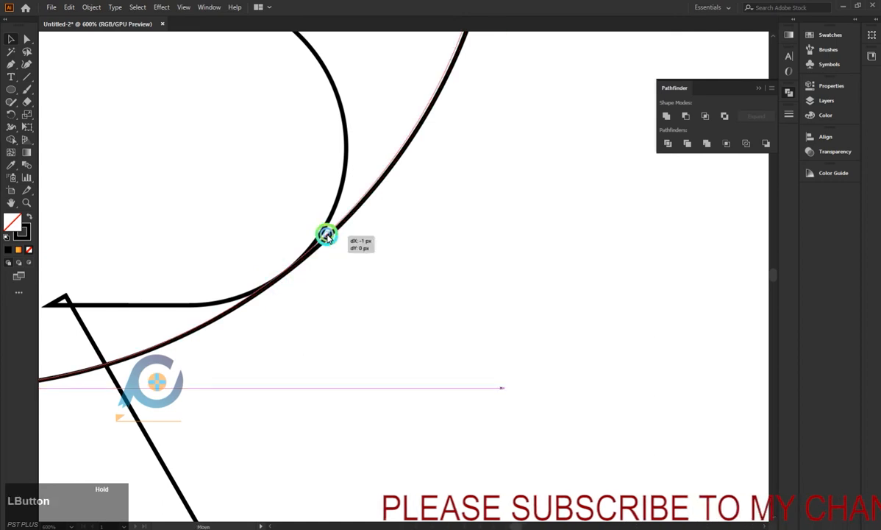
Select all outlines and remove the large circle's part outside the frame's slanted edge with Shape Builder.
scroll(306, 355, down, 3)
scroll(306, 351, down, 4)
drag(204, 269, 244, 357)
click(10, 135)
scroll(210, 346, up, 2)
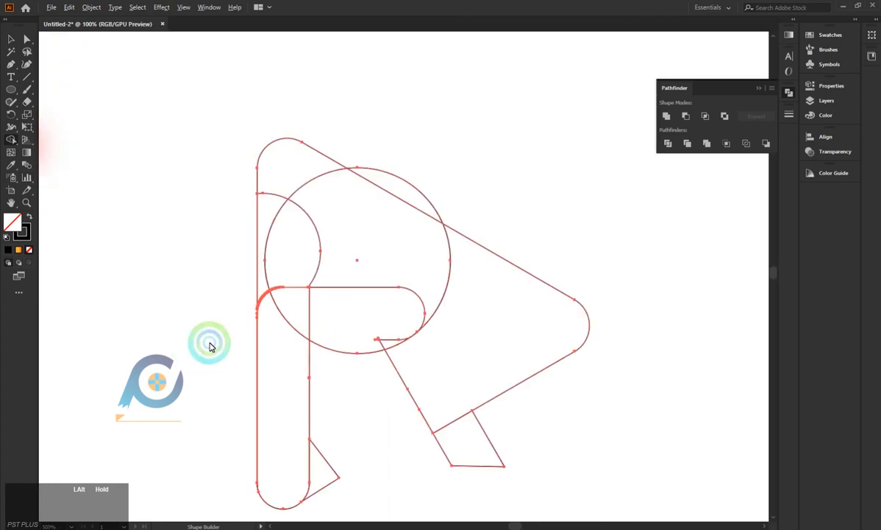
alt+click(395, 184)
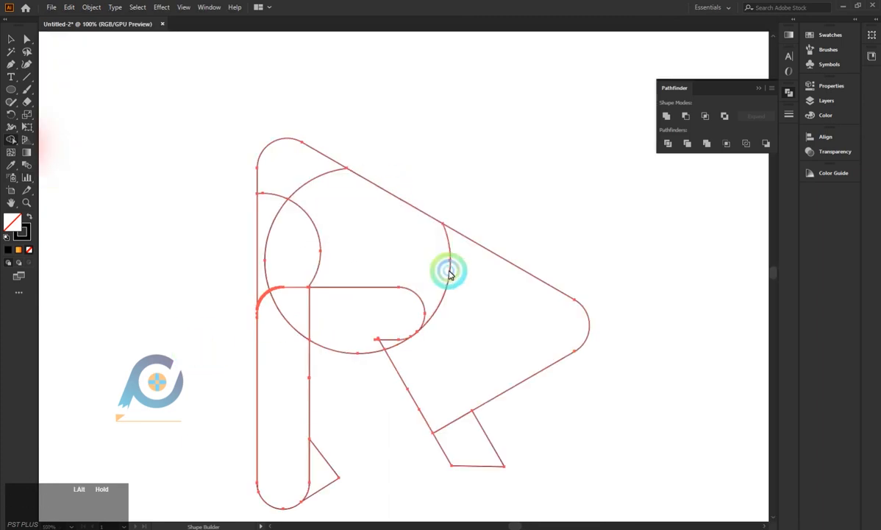
Clear the large circle's leftover arcs below the bar and inside the vertical bar and small circle with Shape Builder, unifying the upper band.
drag(409, 357, 411, 358)
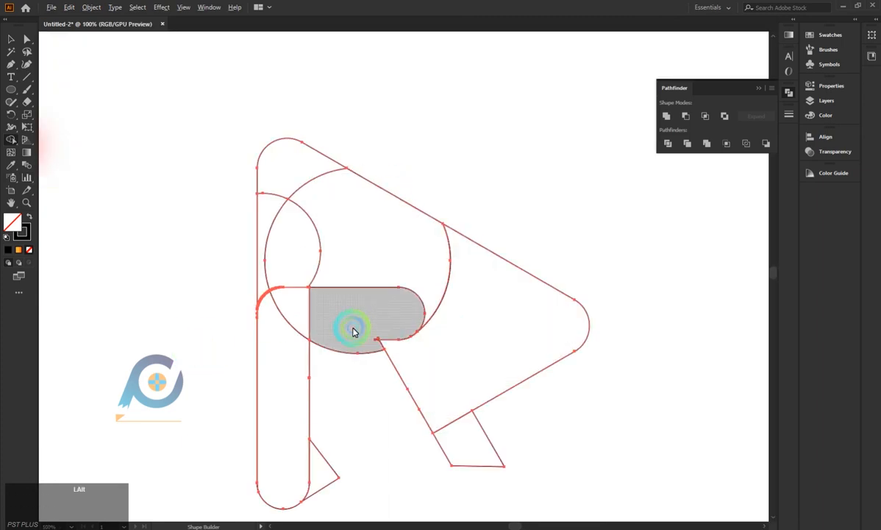
alt+click(353, 331)
drag(297, 317, 289, 336)
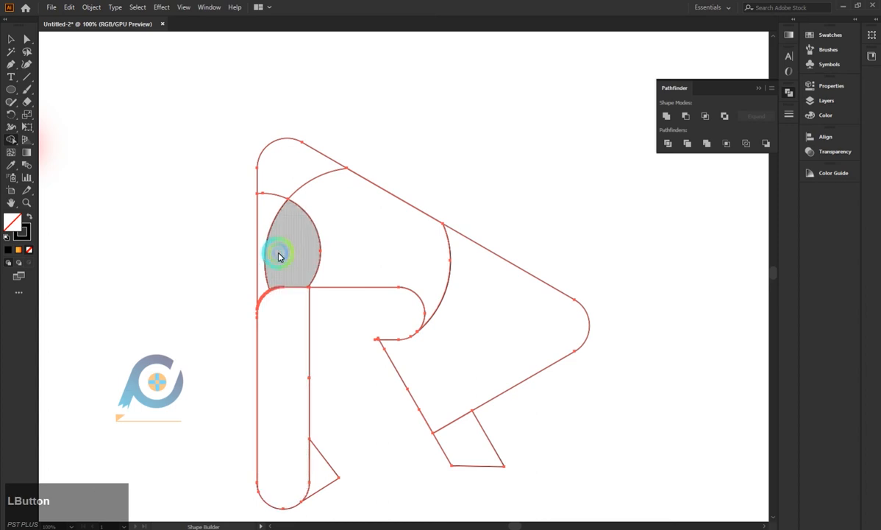
mouse_move(265, 251)
mouse_down()
mouse_move(303, 189)
mouse_move(293, 176)
mouse_move(271, 177)
mouse_up()
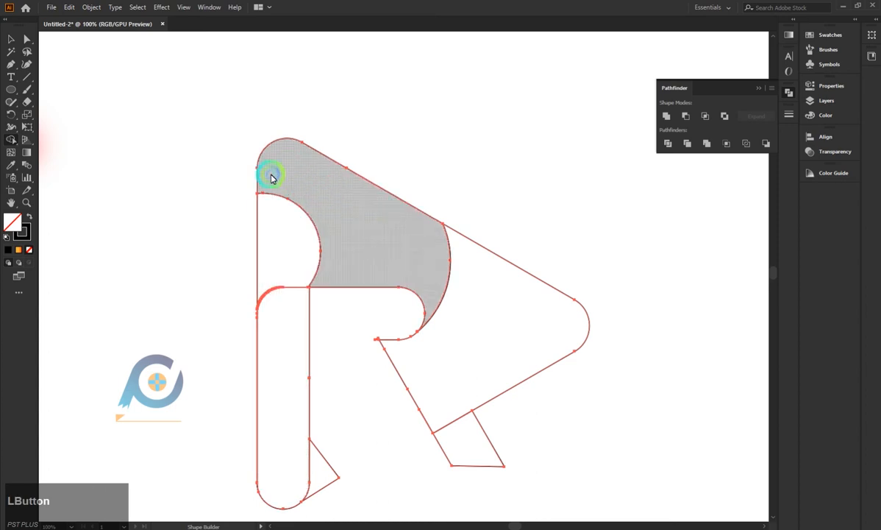
scroll(227, 199, down, 1)
click(117, 110)
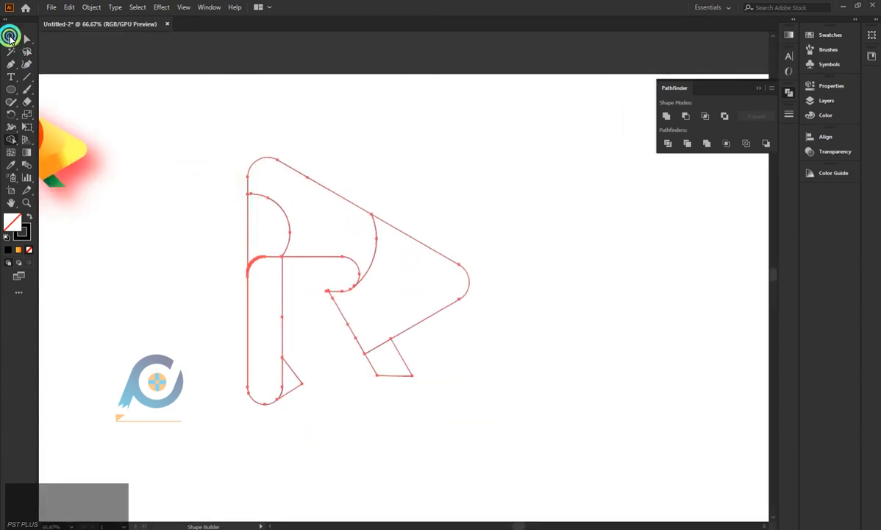
click(9, 37)
click(117, 257)
Draw an S-shaped curve with the Pen tool from the frame's slanted edge to the inner edge of the diagonal leg.
scroll(117, 260, down, 1)
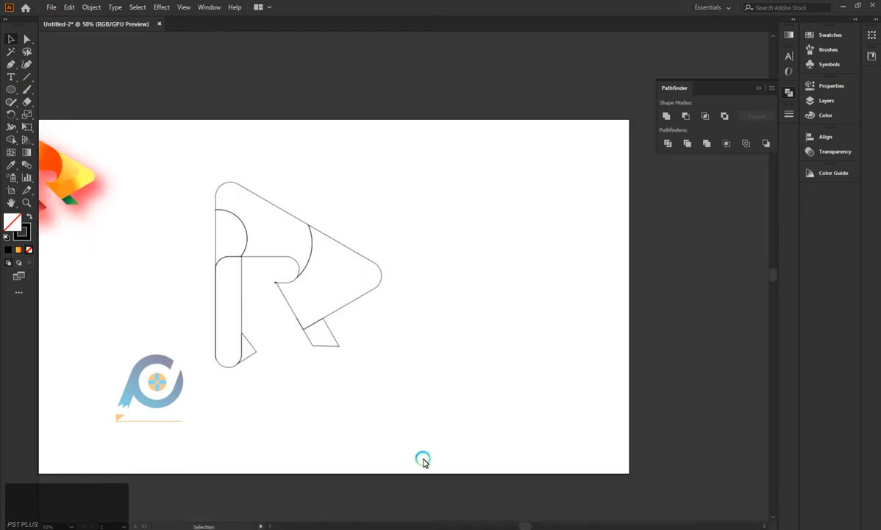
drag(529, 525, 522, 525)
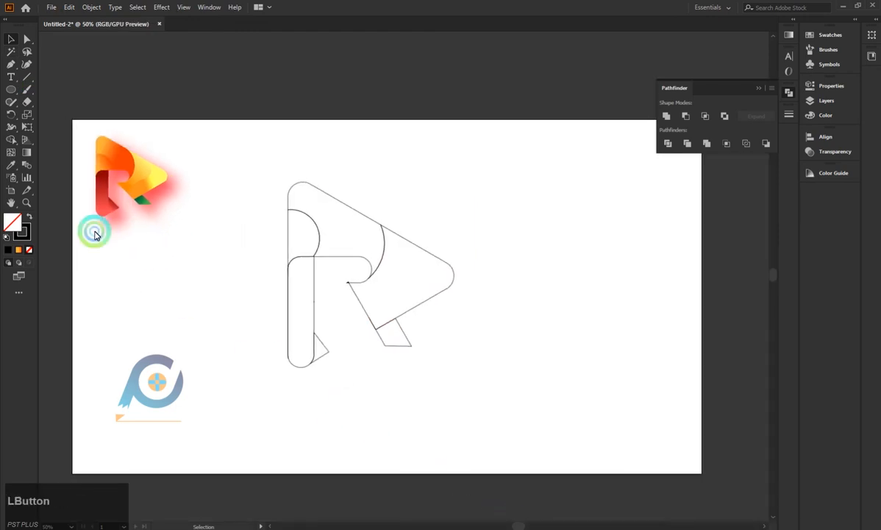
click(8, 66)
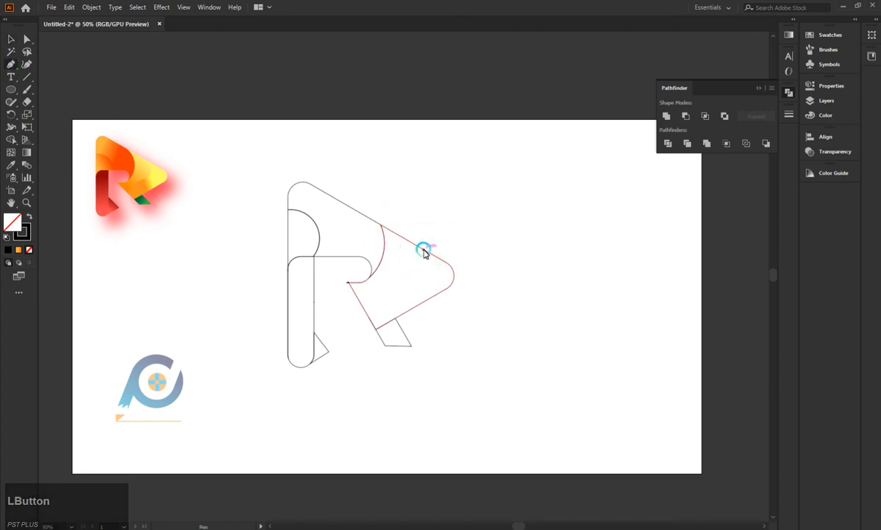
drag(424, 252, 359, 289)
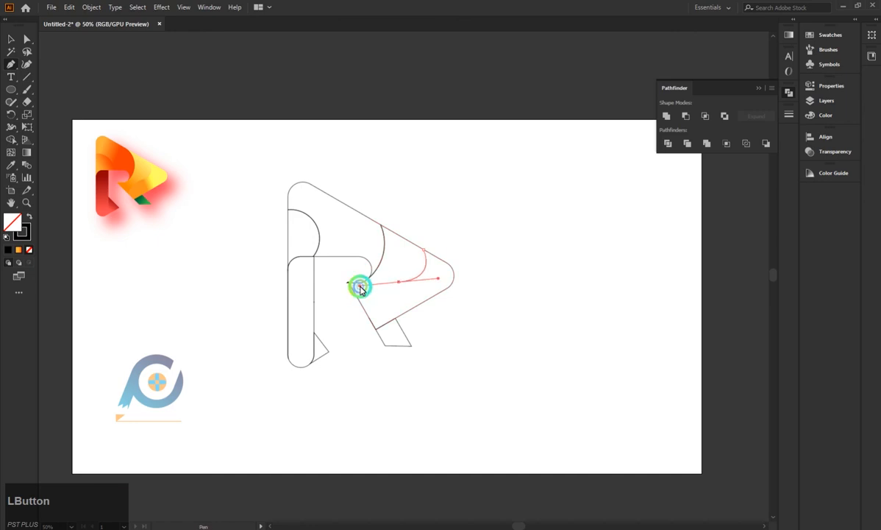
click(400, 283)
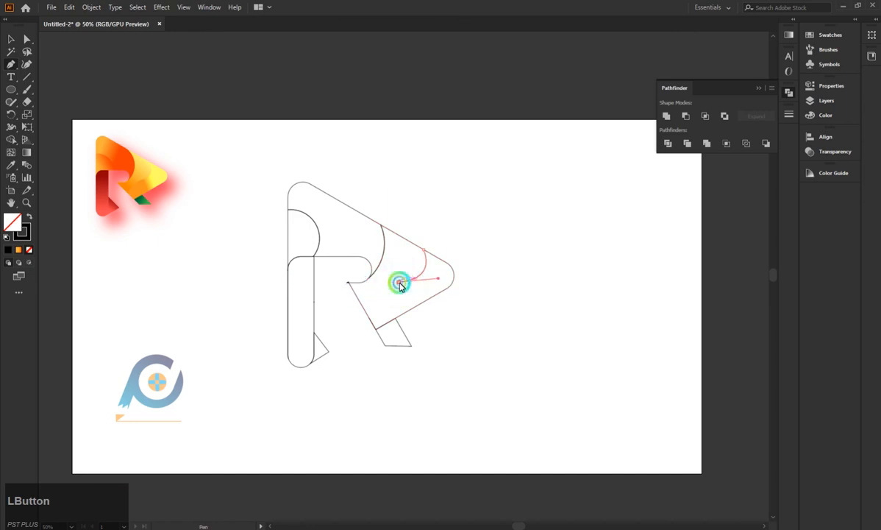
click(365, 306)
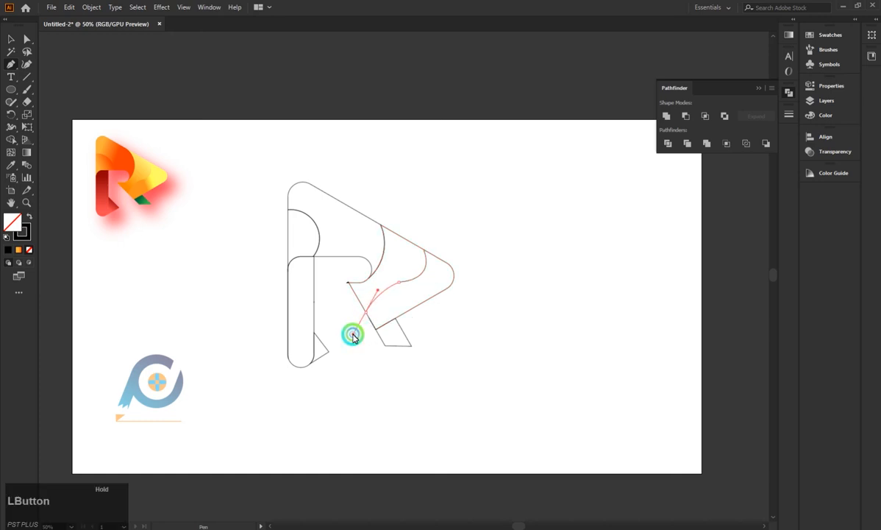
mouse_move(352, 335)
mouse_down()
mouse_move(196, 169)
mouse_move(403, 346)
mouse_move(340, 326)
mouse_up()
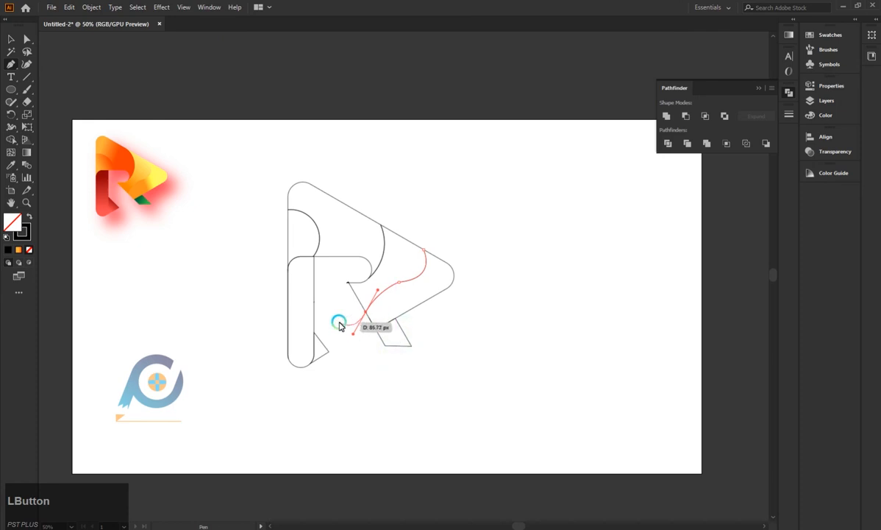
click(12, 38)
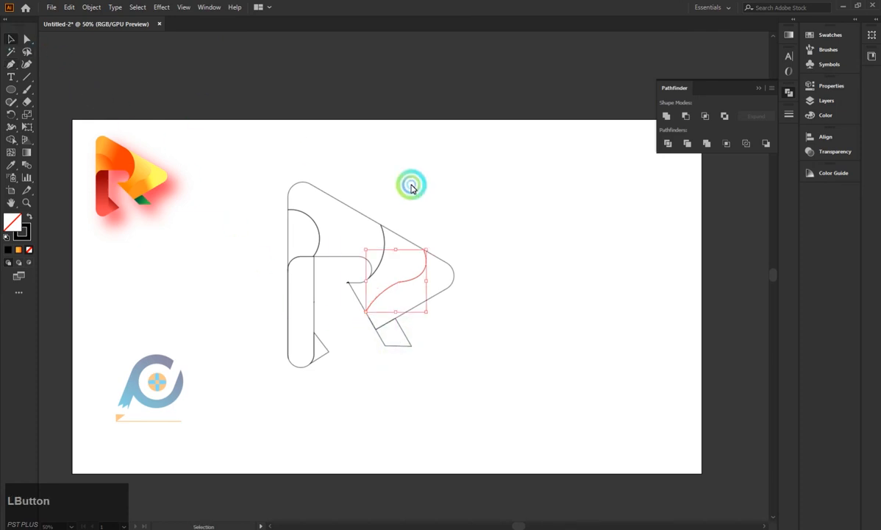
click(479, 243)
Smooth the S-curve's middle anchor point so its two segments flow into each other.
scroll(379, 280, up, 1)
scroll(377, 280, up, 4)
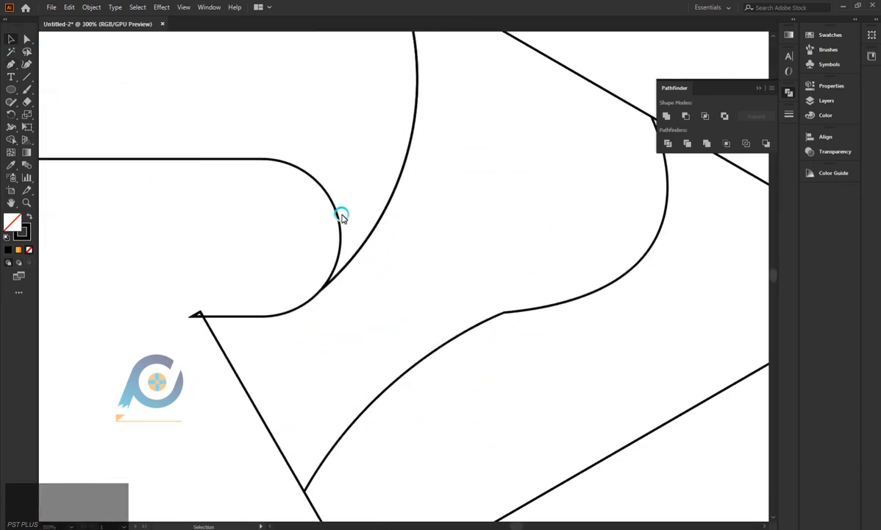
click(504, 312)
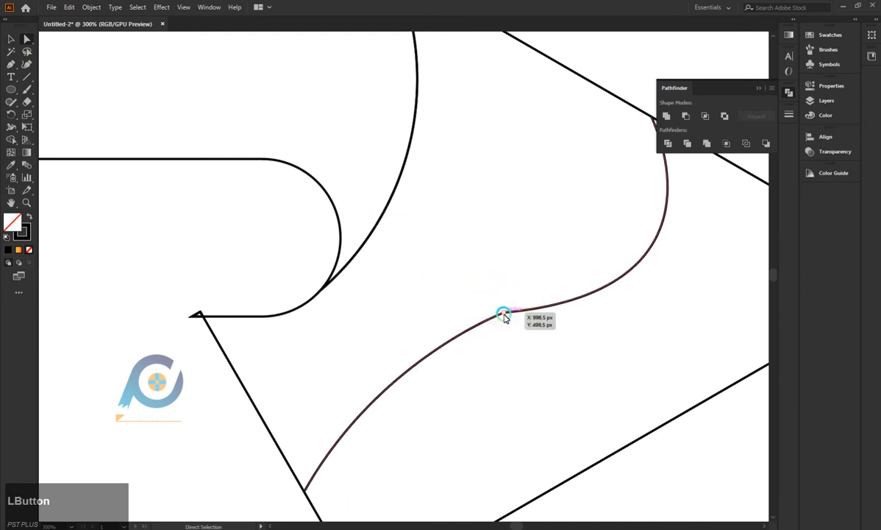
drag(508, 328, 592, 517)
drag(602, 481, 549, 383)
scroll(505, 351, down, 5)
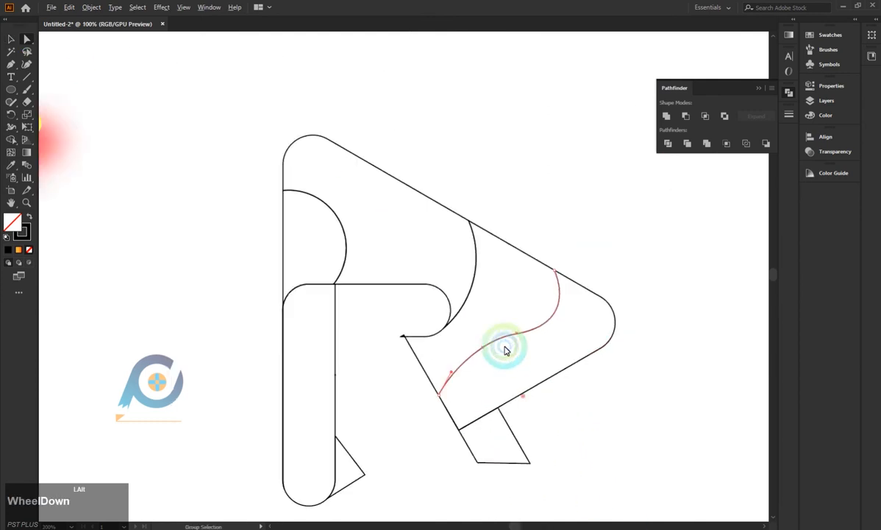
click(10, 38)
click(406, 164)
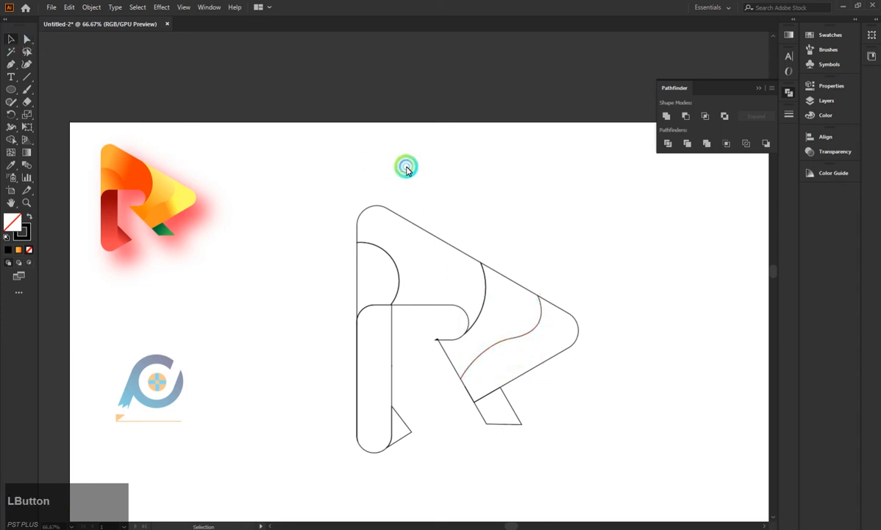
Select all outlines and split the frame's tip section along the S-curve with Shape Builder.
scroll(532, 197, down, 1)
scroll(531, 198, up, 1)
scroll(365, 189, up, 2)
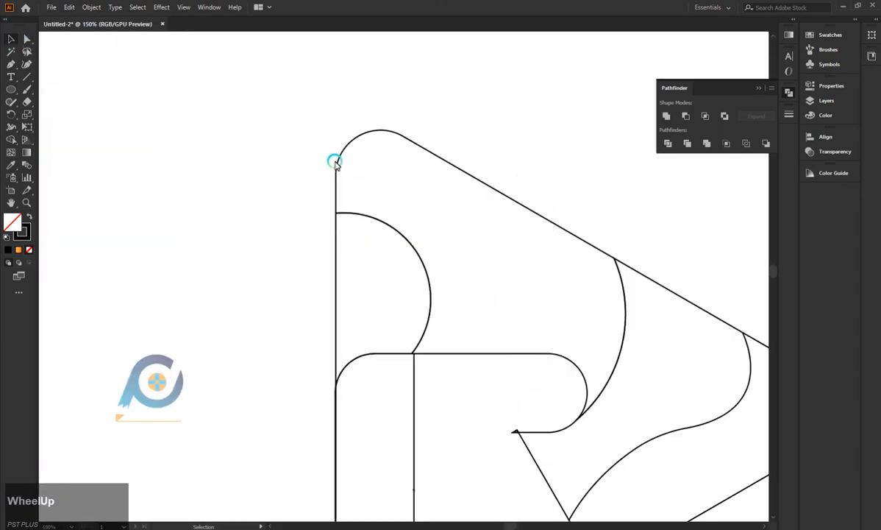
scroll(332, 155, down, 3)
drag(310, 84, 536, 355)
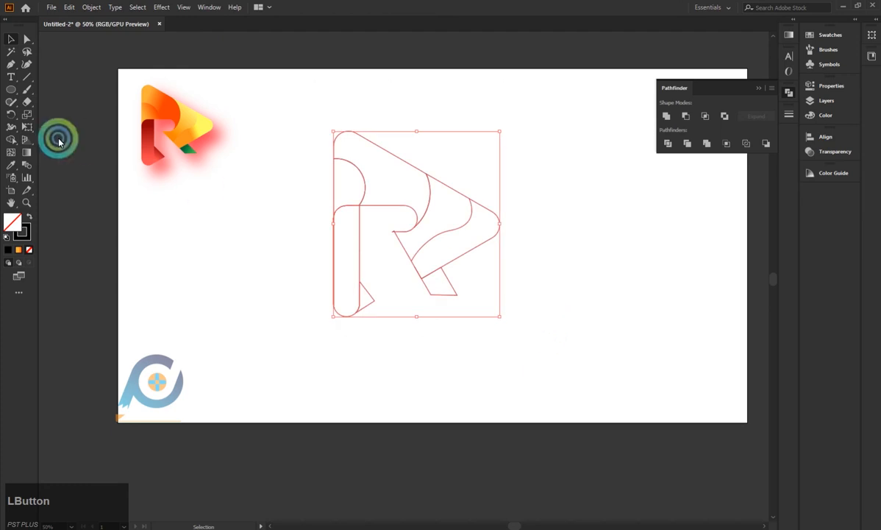
click(11, 139)
scroll(451, 239, up, 3)
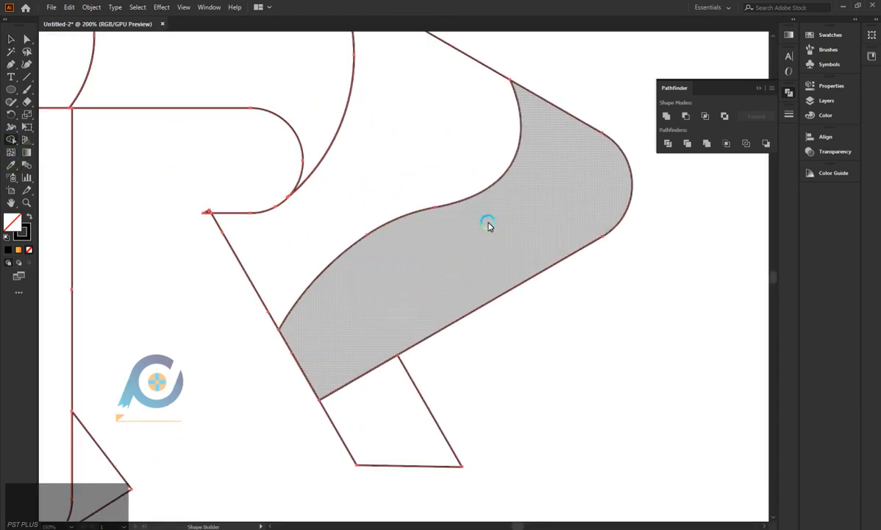
mouse_move(488, 225)
mouse_down()
mouse_move(426, 163)
mouse_move(178, 216)
mouse_up()
Remove the tiny spike where the horizontal bar meets the diagonal leg with Shape Builder, and deselect everything.
scroll(231, 188, up, 4)
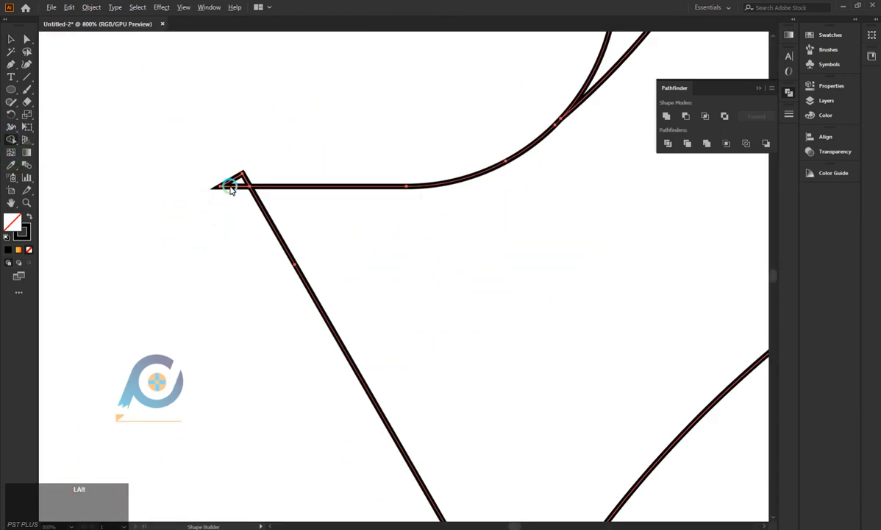
scroll(205, 215, down, 8)
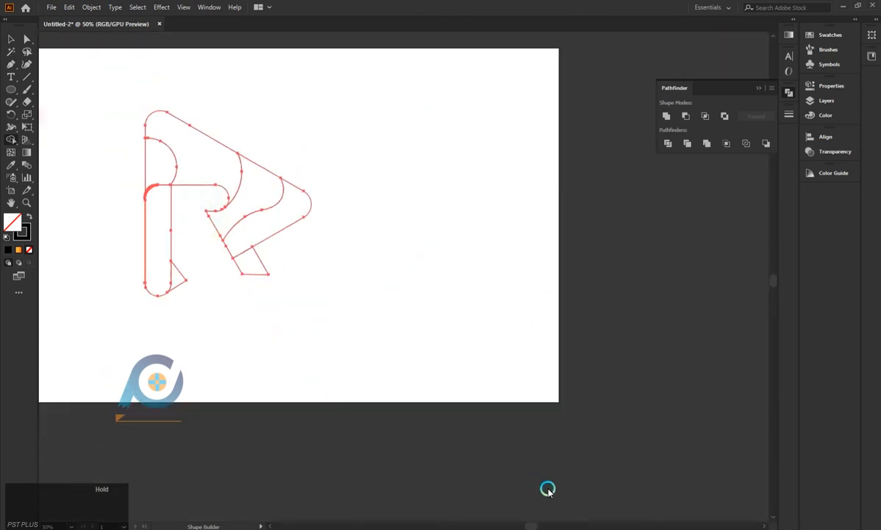
drag(539, 521, 511, 519)
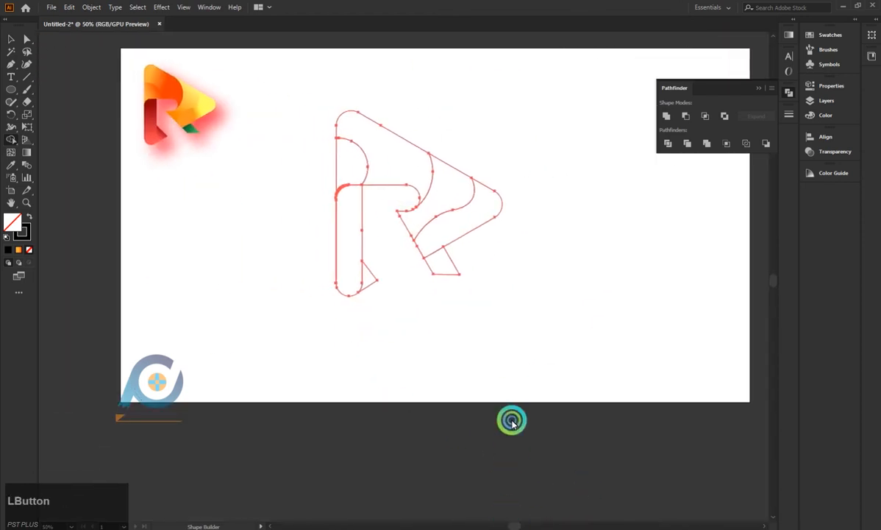
click(11, 39)
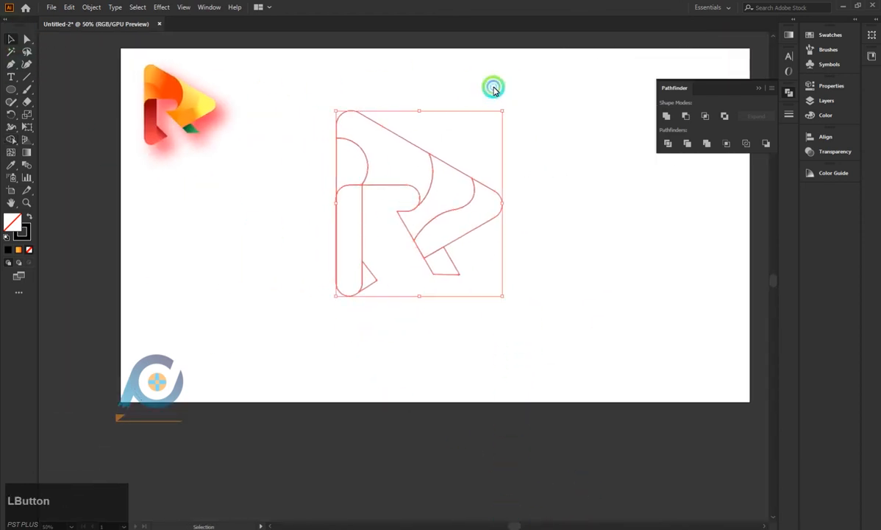
click(561, 166)
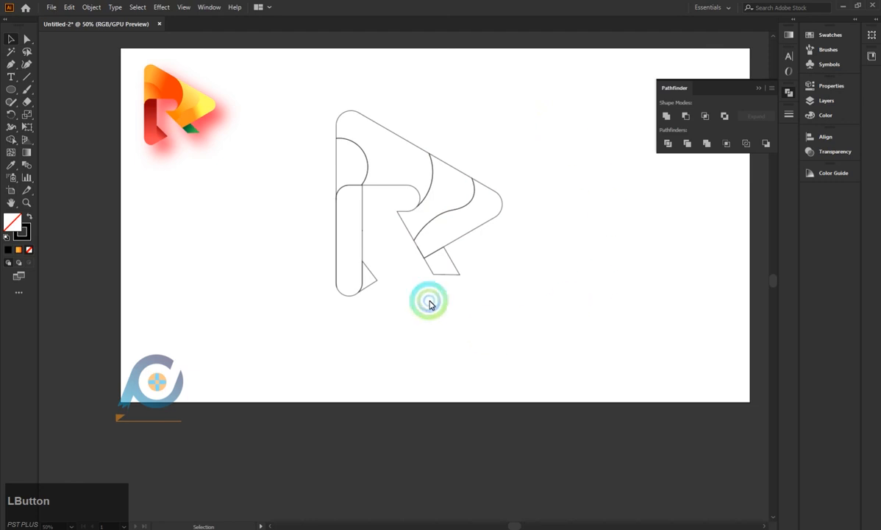
Fill the frame's upper band with the orange gradient sampled from the reference logo's top shape.
click(347, 113)
click(10, 179)
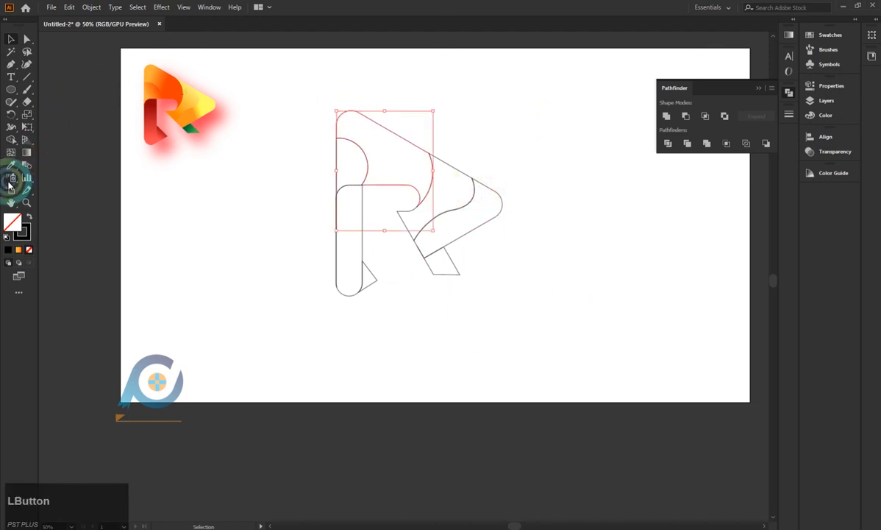
click(151, 79)
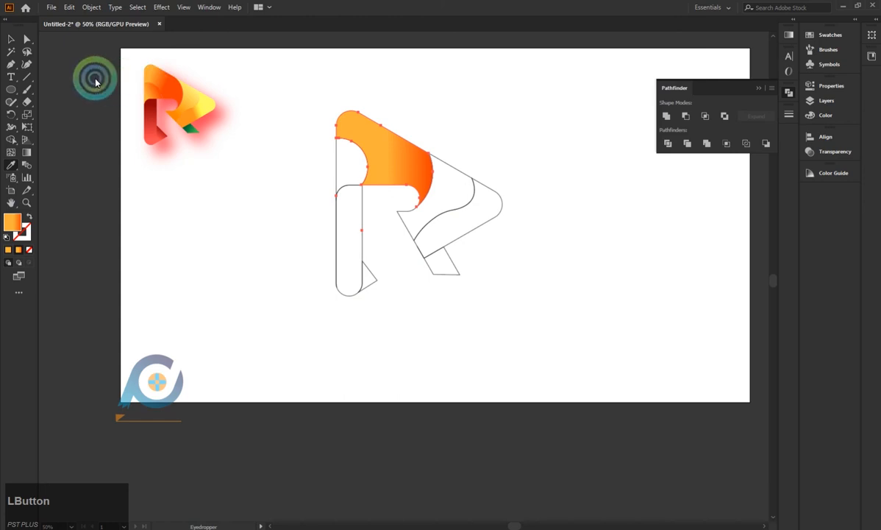
Select the partial circle above the vertical bar and sample the matching orange gradient from the reference logo with the Eyedropper.
click(11, 39)
click(339, 158)
click(292, 146)
click(338, 156)
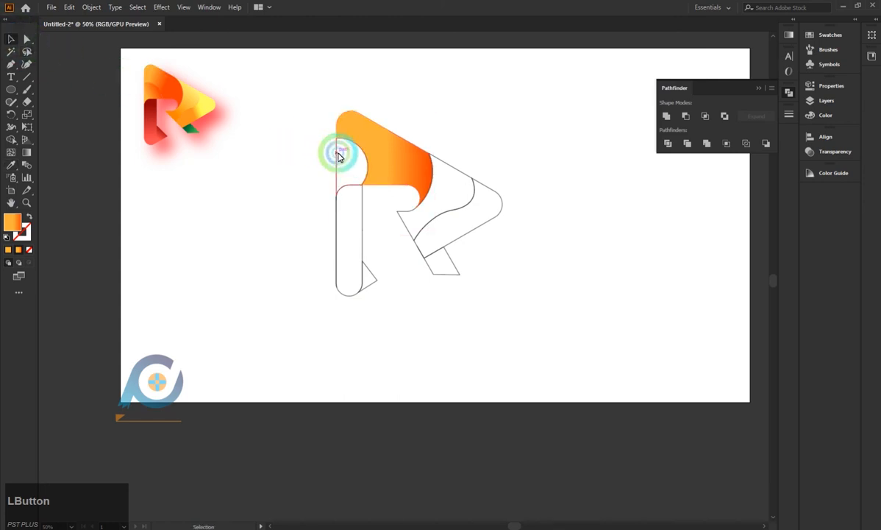
click(10, 165)
click(152, 96)
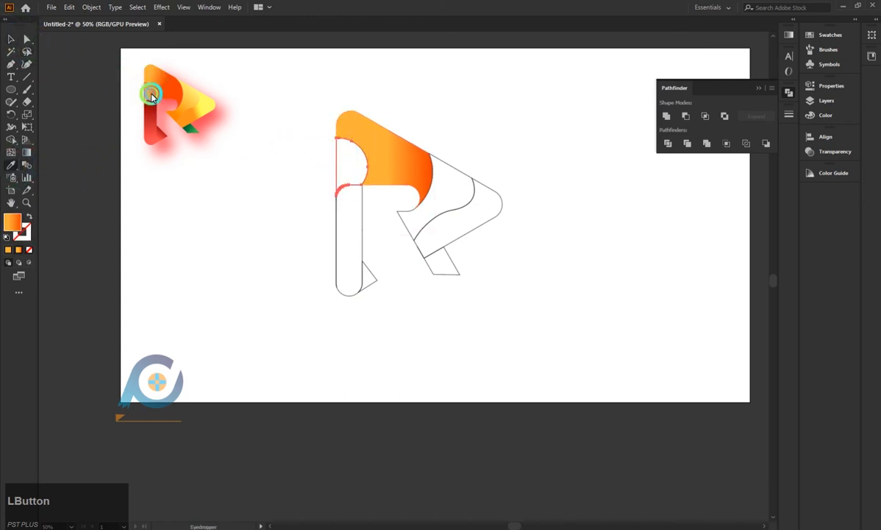
click(362, 110)
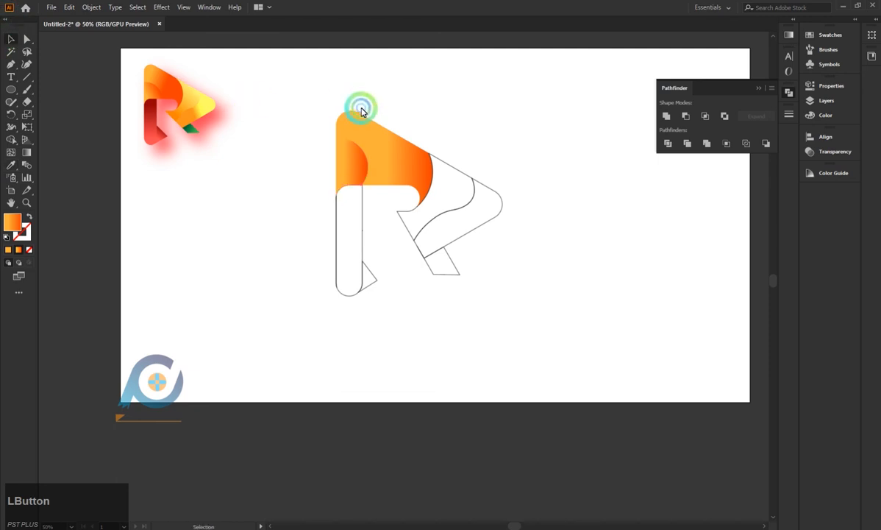
click(27, 152)
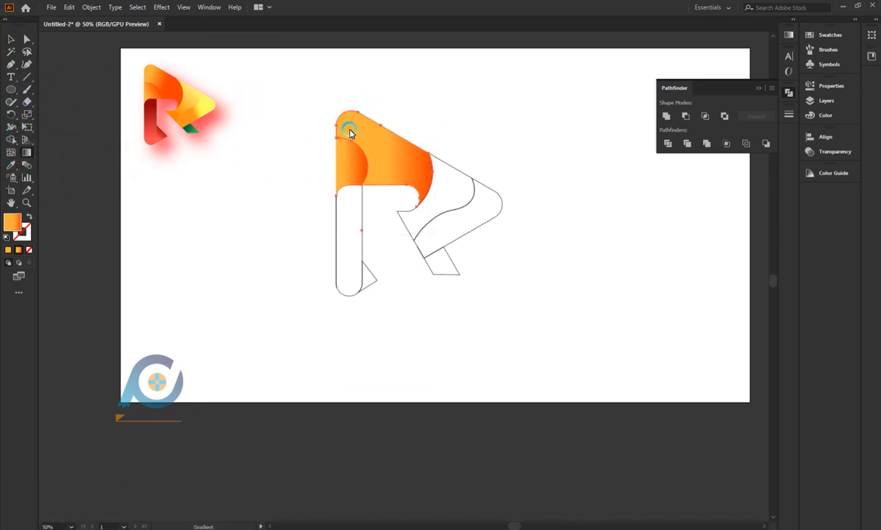
click(12, 39)
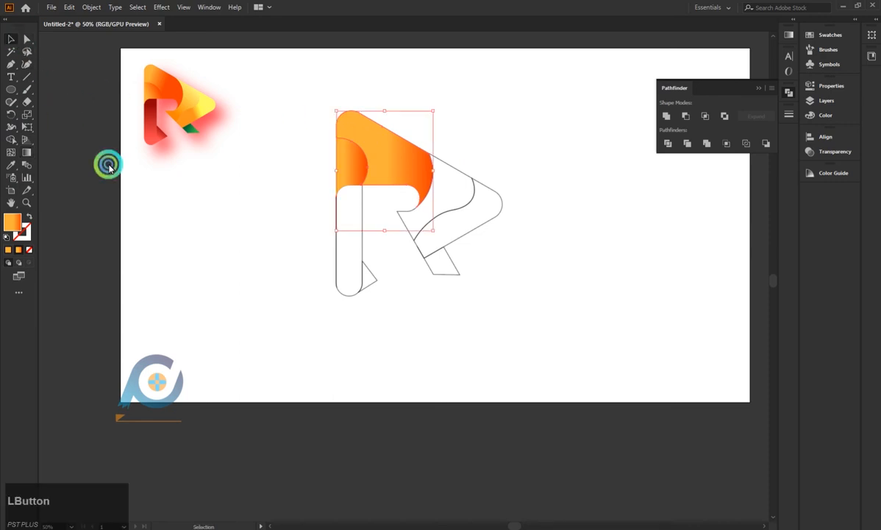
Fill the vertical bar with the red gradient sampled from the reference logo's stem, running vertically from dark at its upper end to light below.
click(356, 209)
click(362, 210)
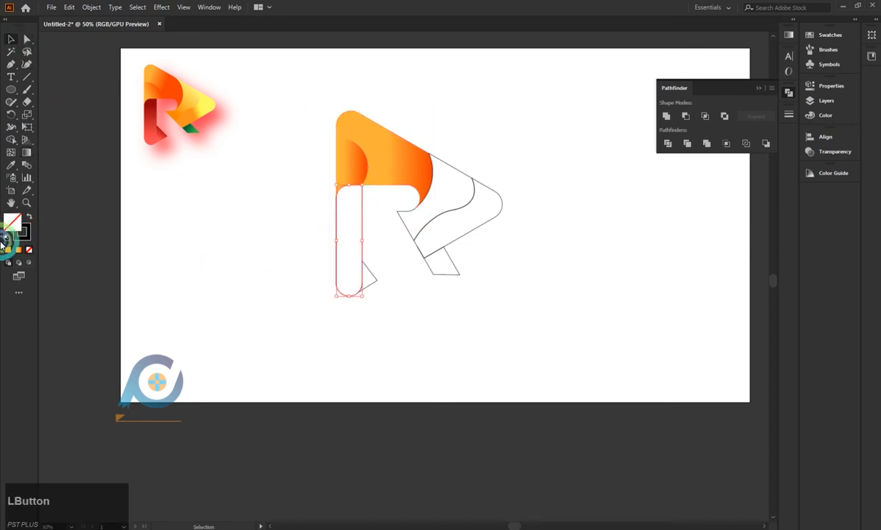
click(11, 165)
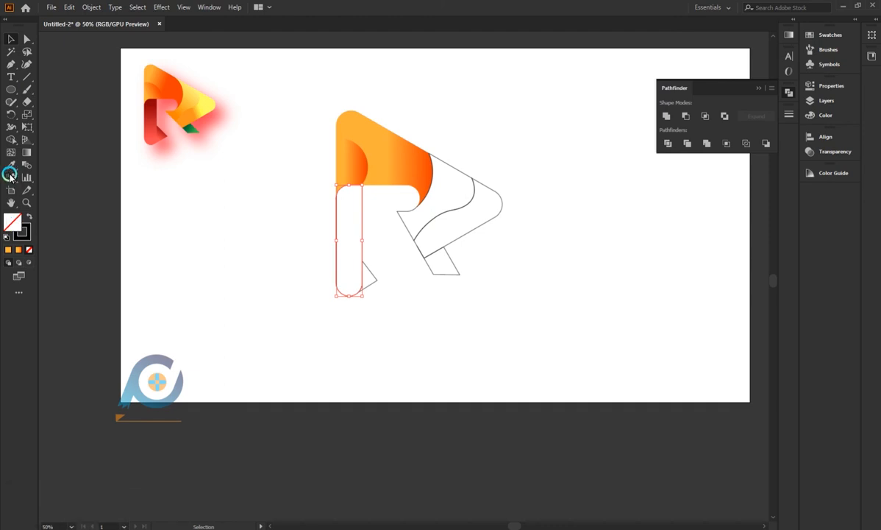
click(149, 120)
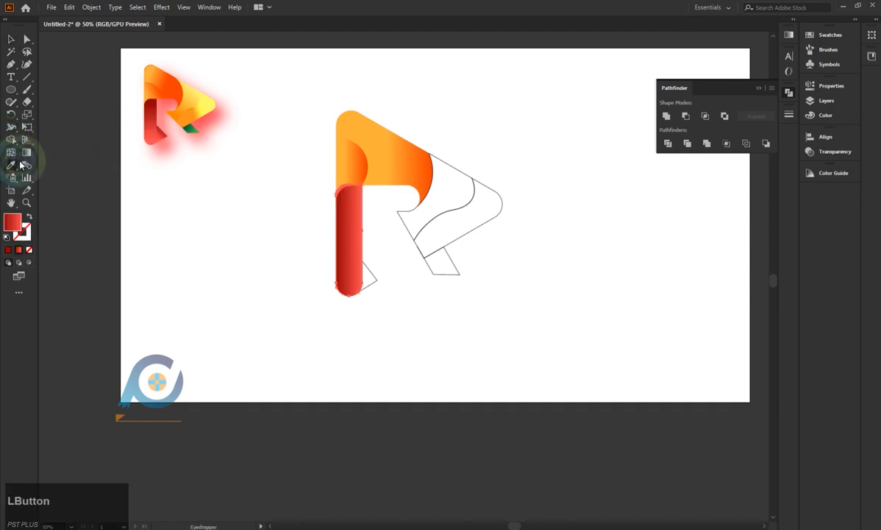
click(27, 152)
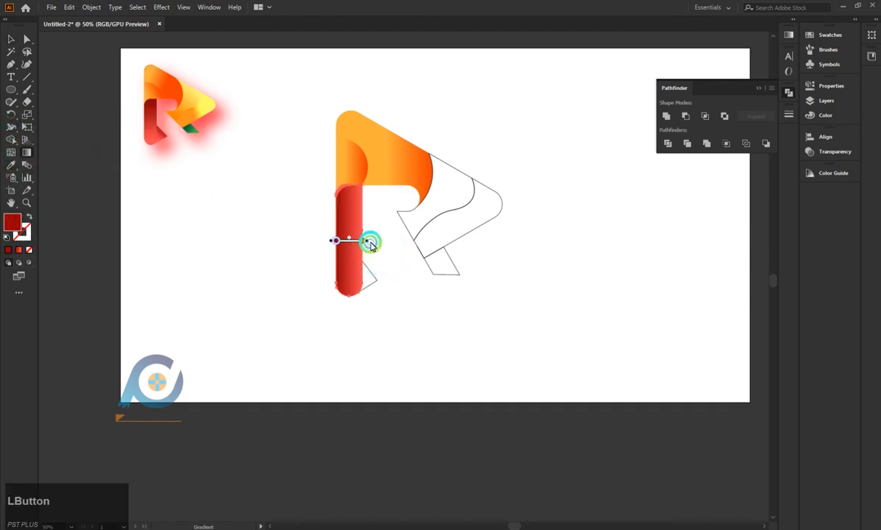
drag(370, 243, 338, 359)
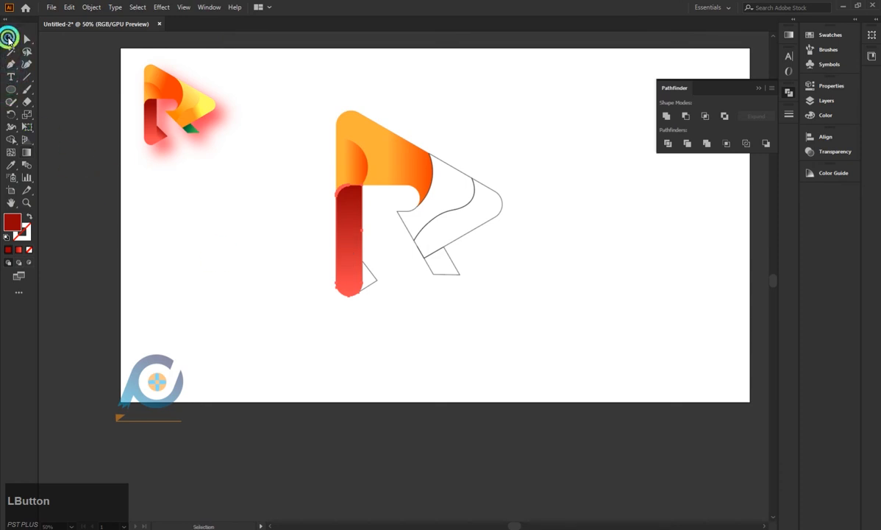
Fill the small triangle beside the bar's foot with the red gradient at -158.6°, with the dark red stop at about 40% location.
click(374, 282)
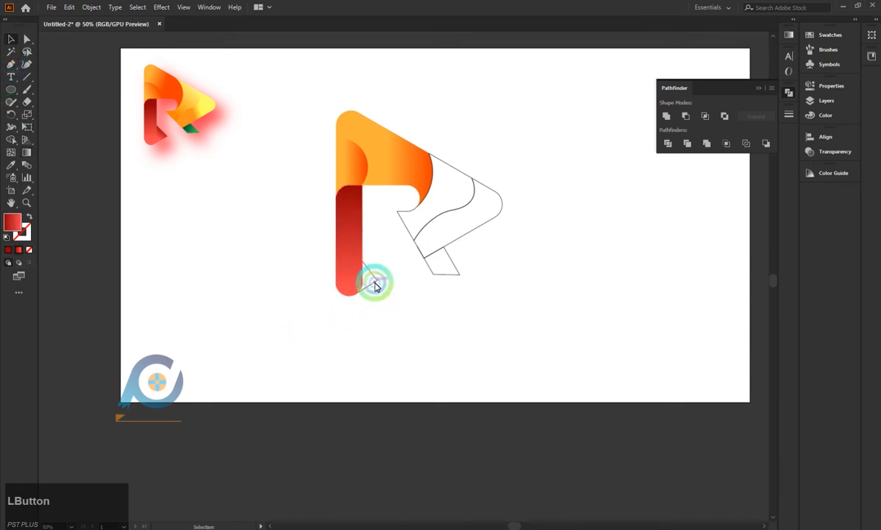
click(19, 250)
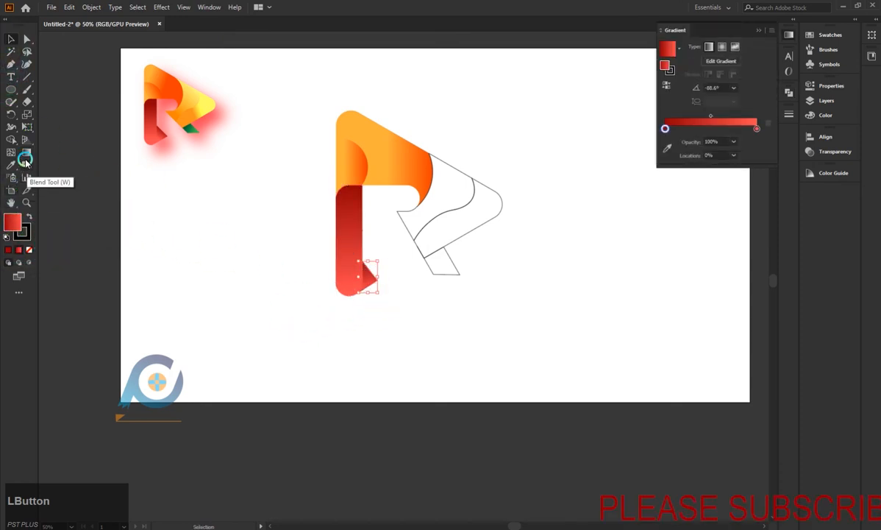
click(26, 154)
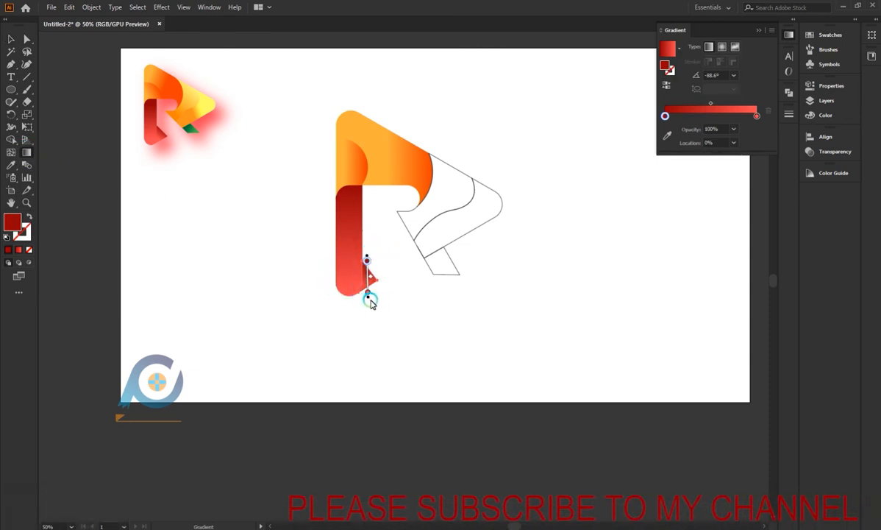
drag(370, 301, 318, 280)
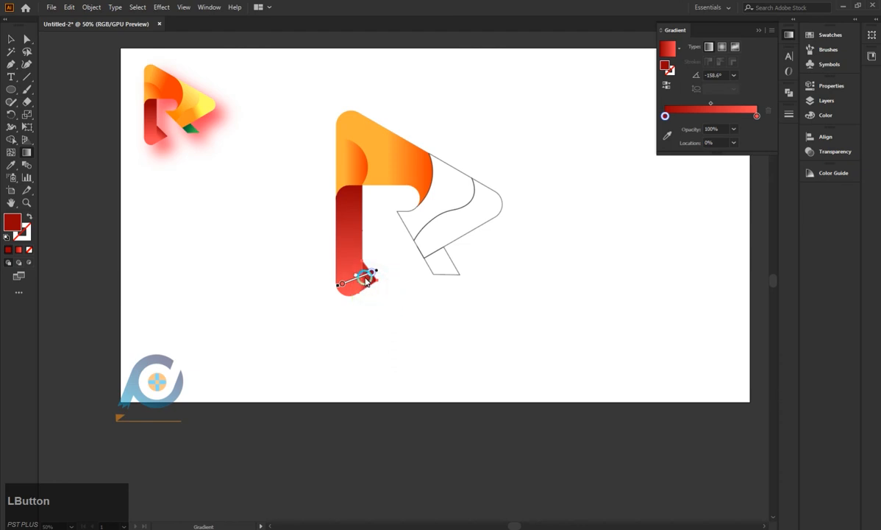
drag(389, 276, 398, 265)
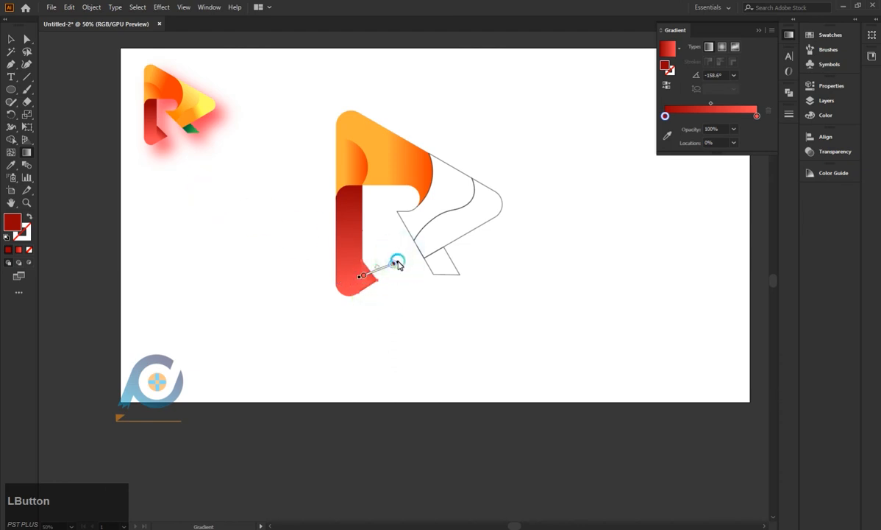
click(383, 266)
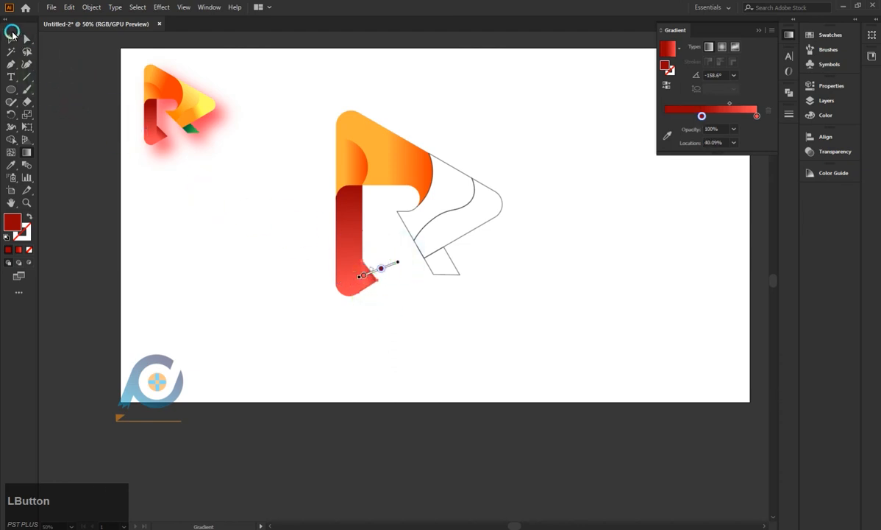
Fill the small leg piece below the diagonal with the green gradient sampled from the reference logo.
click(16, 37)
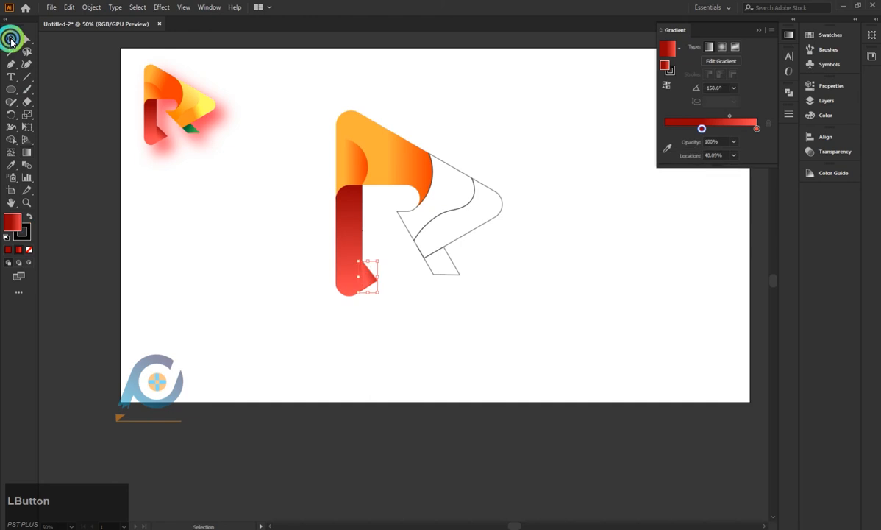
click(451, 275)
click(11, 164)
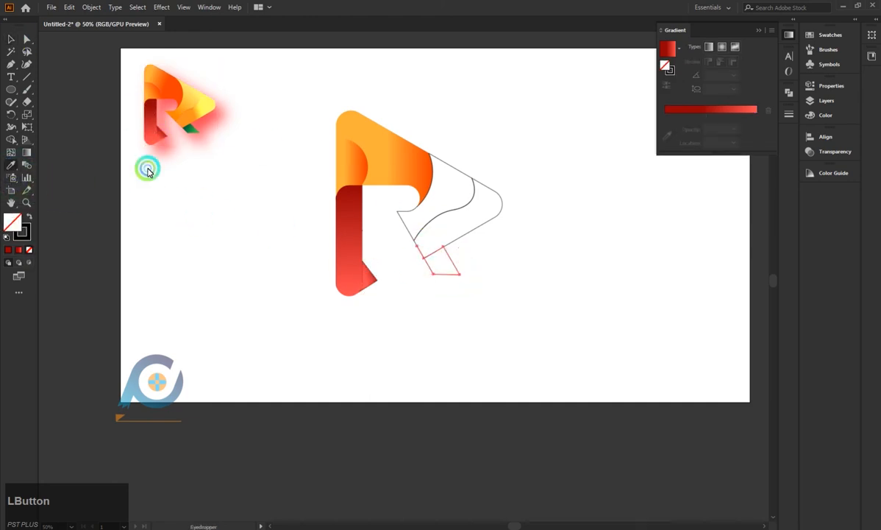
click(190, 131)
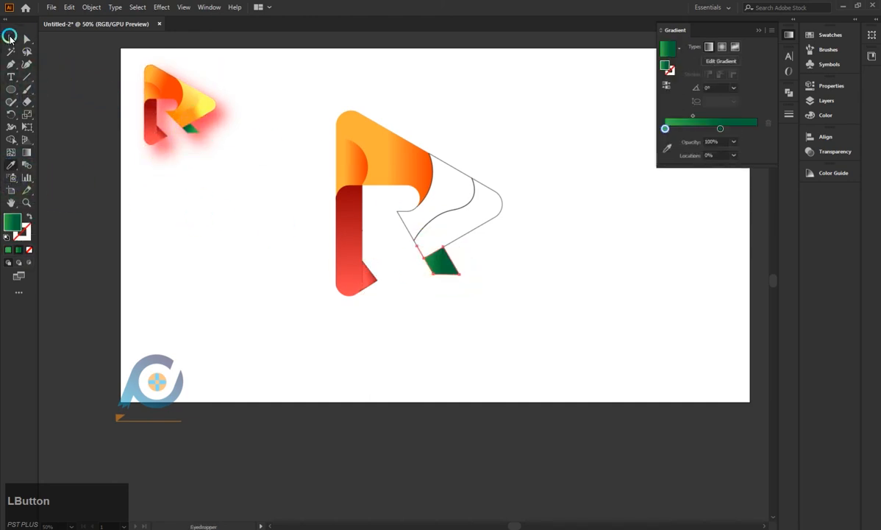
Fill the rounded tip section below the S-curve with the orange-to-yellow gradient sampled from the reference logo's tip.
click(485, 221)
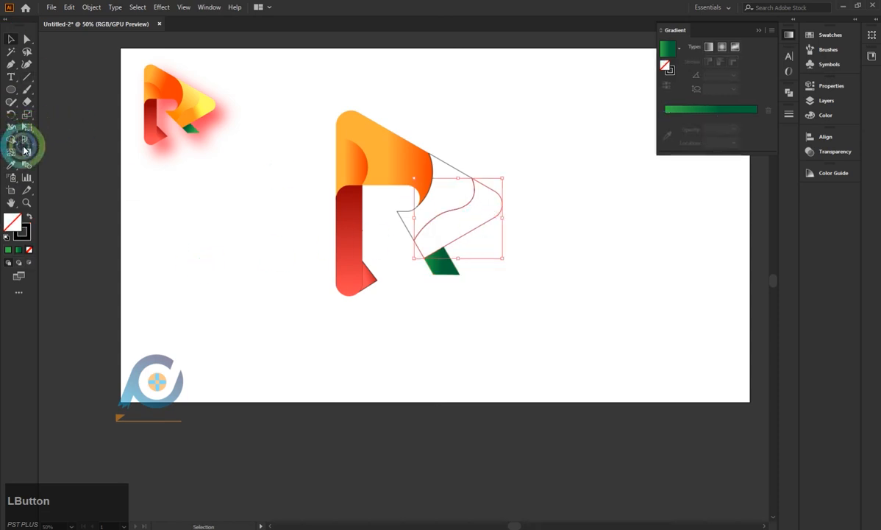
click(16, 167)
click(195, 112)
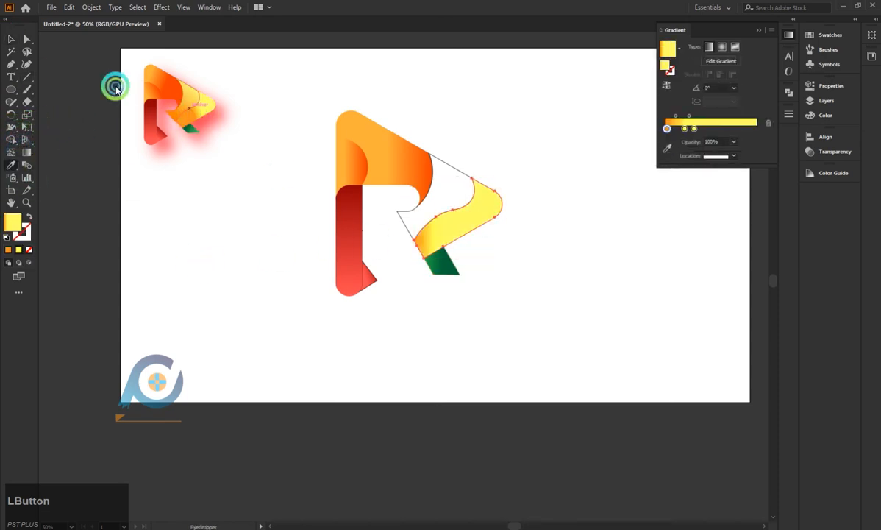
Angle the tip section's gradient to 32.1°, shift its yellow stops outward with the middle one at 37.15%, and deselect it.
click(27, 152)
click(523, 223)
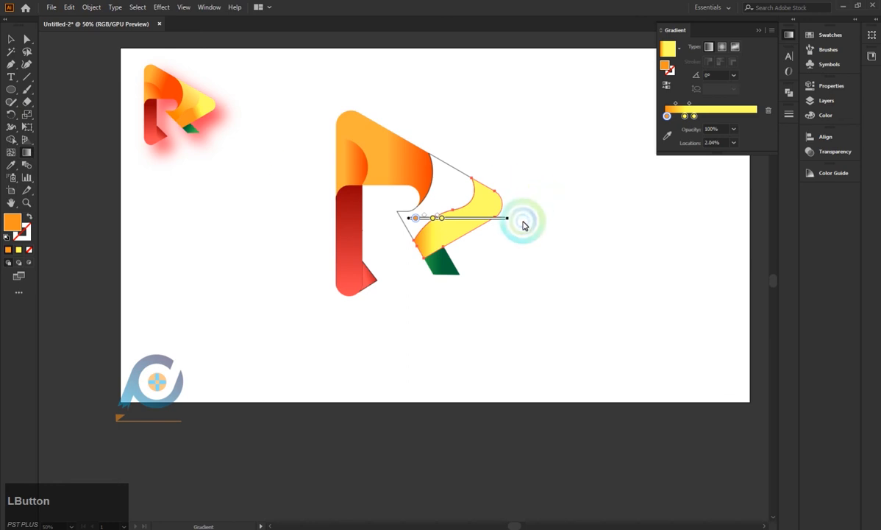
mouse_move(512, 218)
mouse_down()
mouse_move(504, 152)
mouse_move(493, 137)
mouse_up()
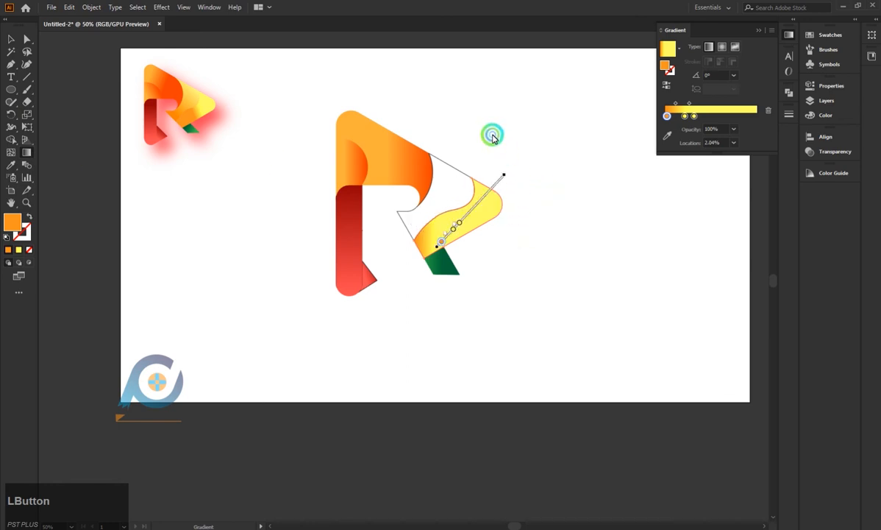
click(482, 214)
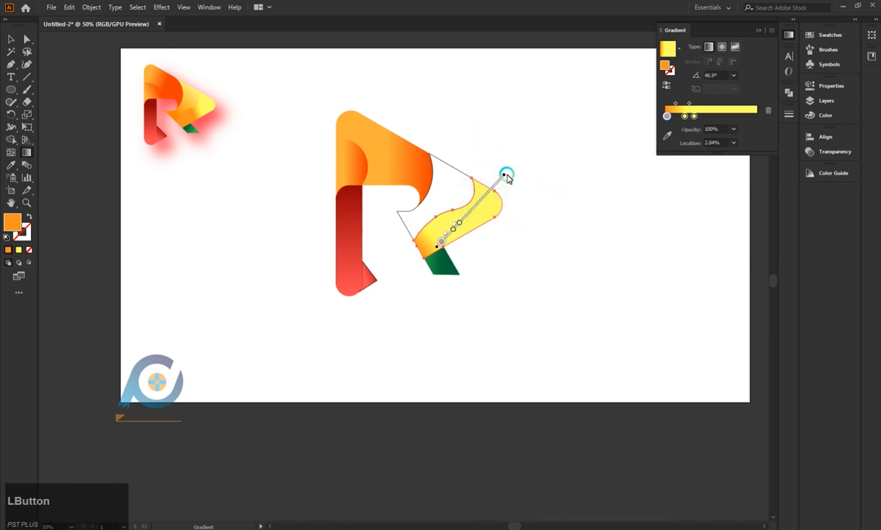
mouse_move(507, 177)
mouse_down()
mouse_move(528, 187)
mouse_move(509, 206)
mouse_up()
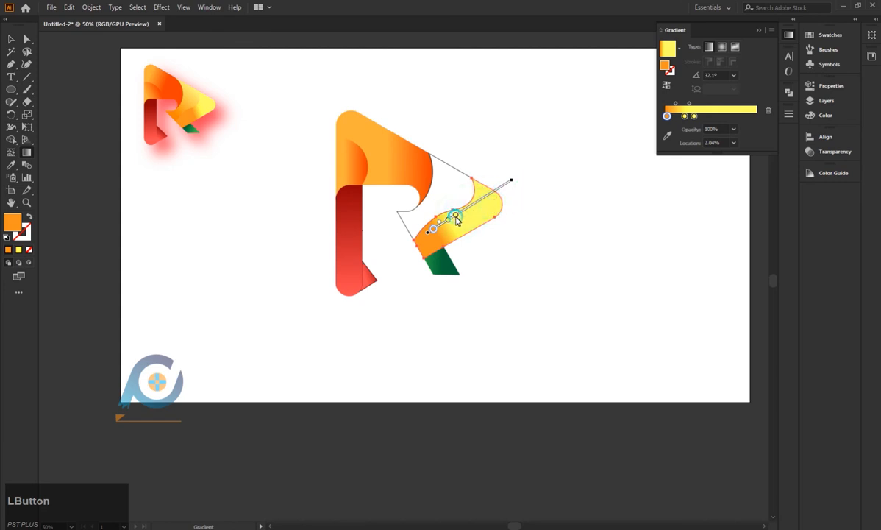
mouse_move(456, 218)
mouse_down()
mouse_move(491, 201)
mouse_move(468, 213)
mouse_move(479, 199)
mouse_move(474, 207)
mouse_up()
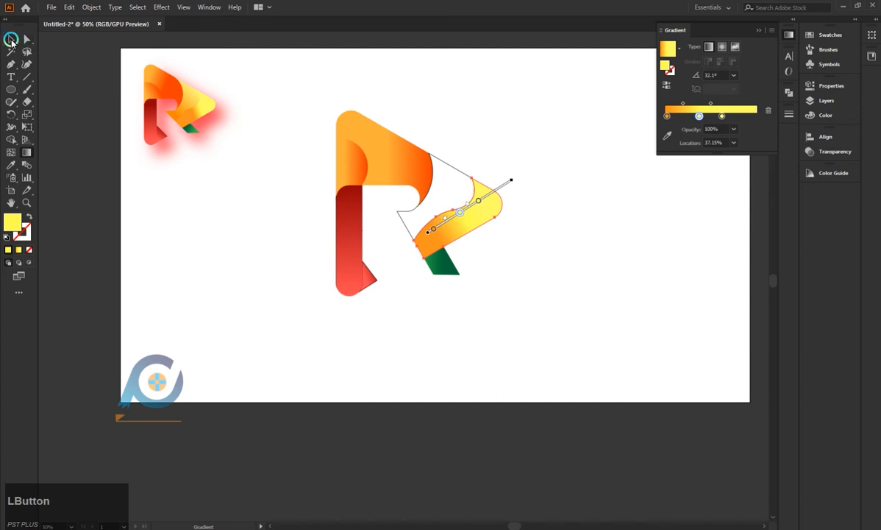
click(11, 41)
click(305, 307)
Fill the section between the orange band and S-curve with the reference's matching orange-to-yellow gradient, angle it to 47.5°, and deselect.
click(450, 167)
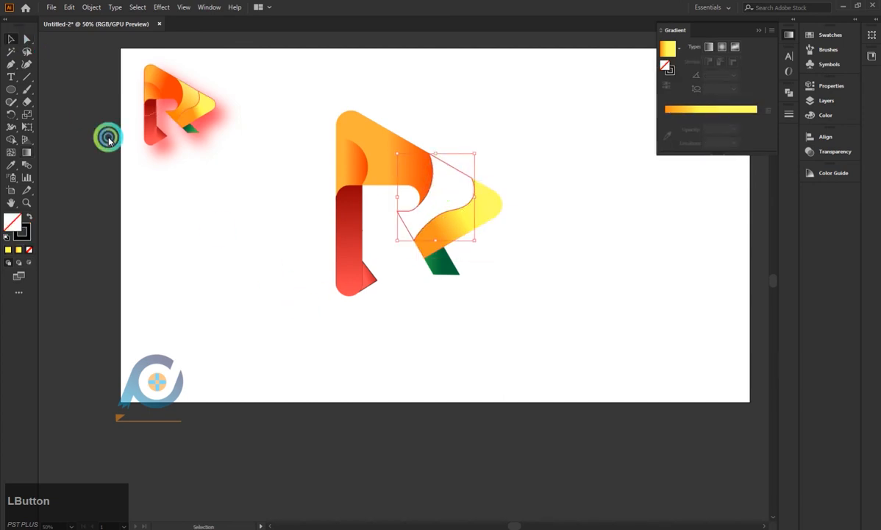
click(20, 163)
click(198, 101)
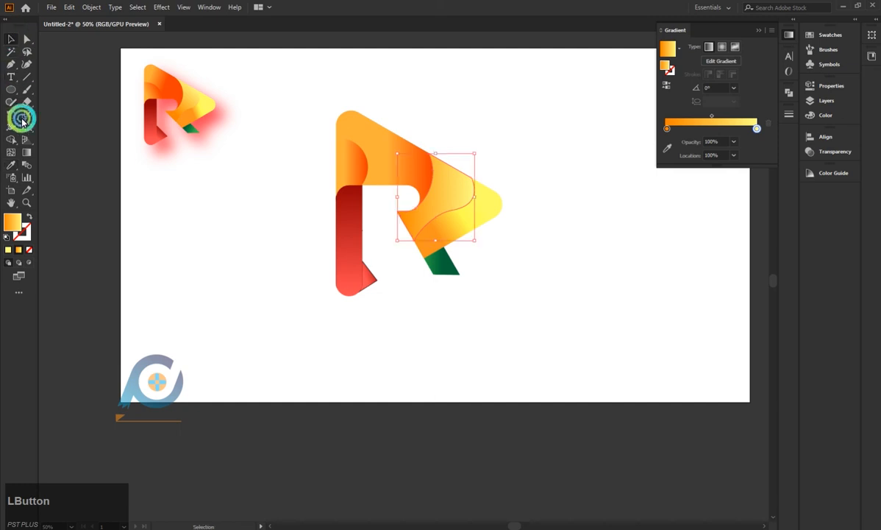
click(26, 151)
click(475, 196)
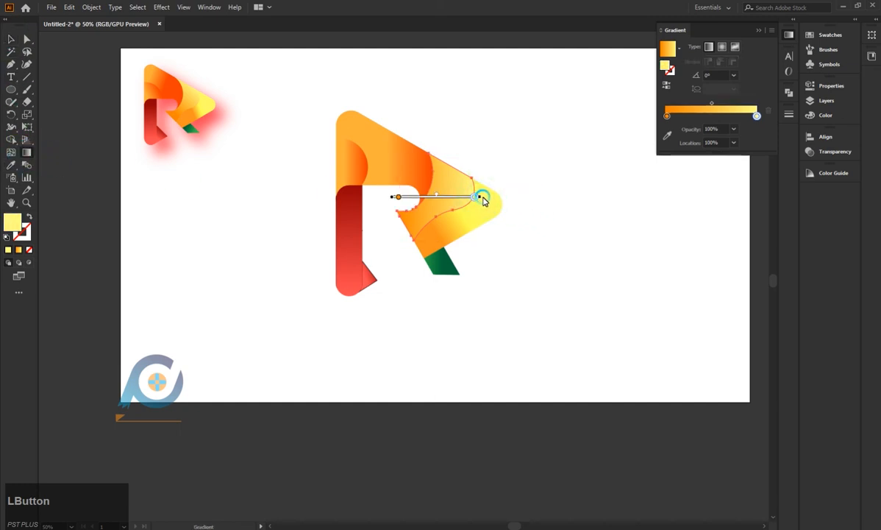
mouse_move(483, 200)
mouse_down()
mouse_move(464, 140)
mouse_move(466, 159)
mouse_up()
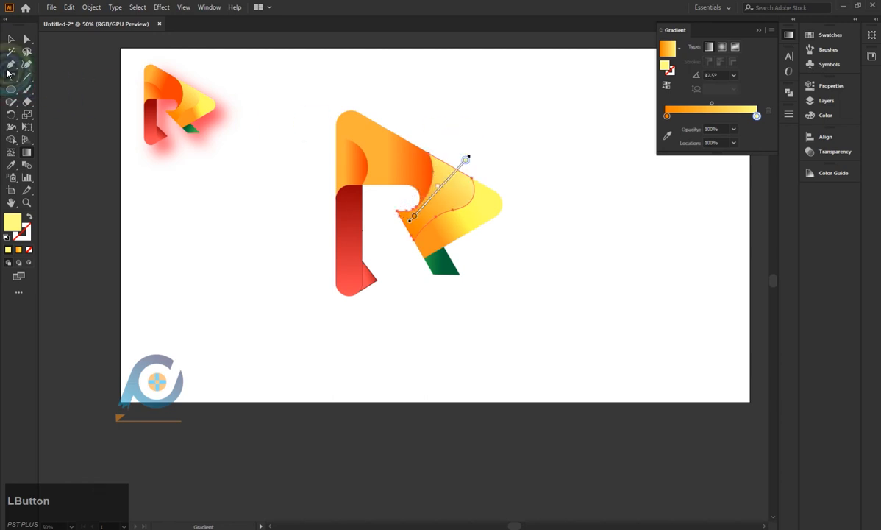
click(9, 39)
click(278, 276)
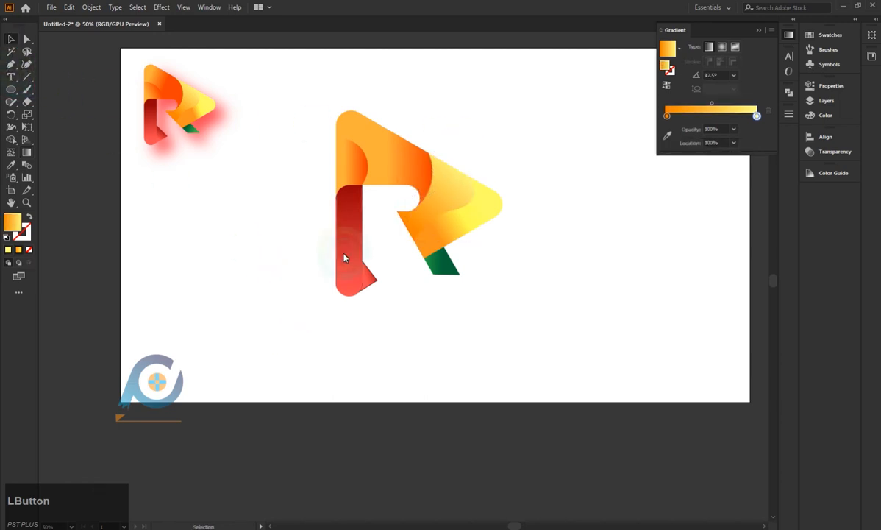
Select all pieces of the new R logo, remove their strokes, and deselect them.
drag(313, 139, 541, 356)
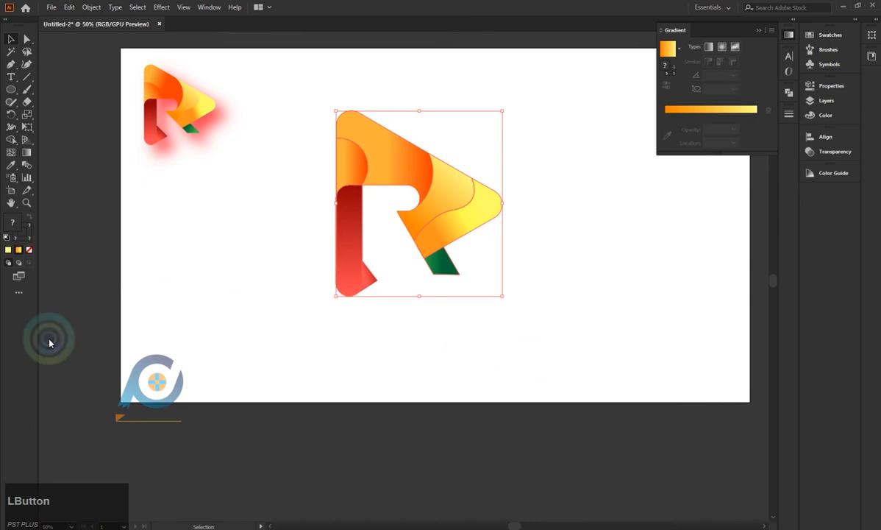
click(28, 237)
click(28, 247)
click(268, 253)
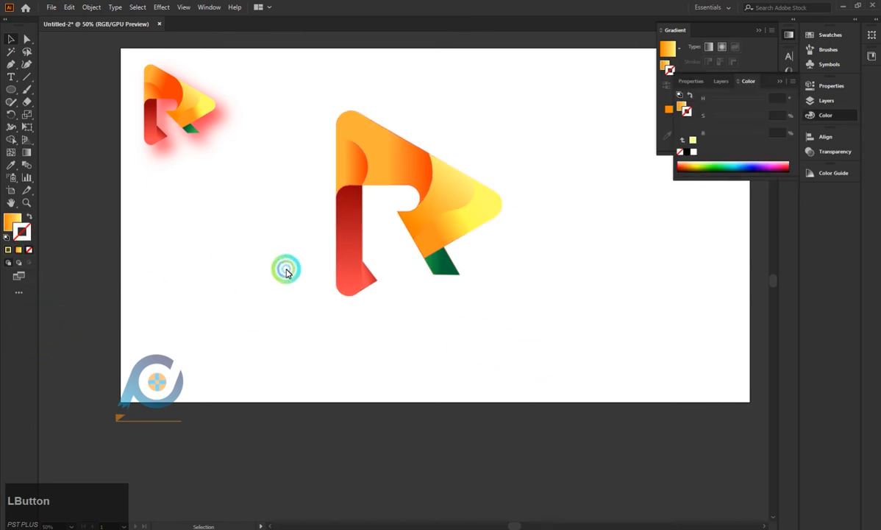
click(395, 174)
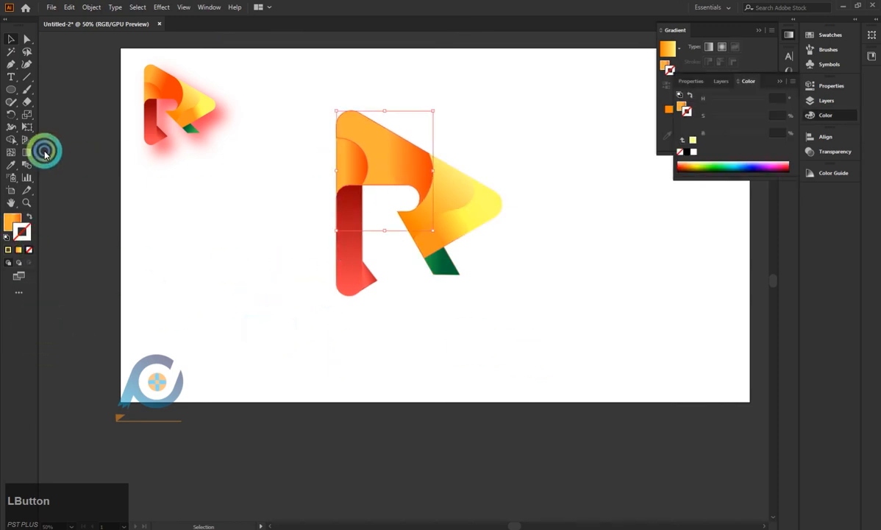
click(28, 153)
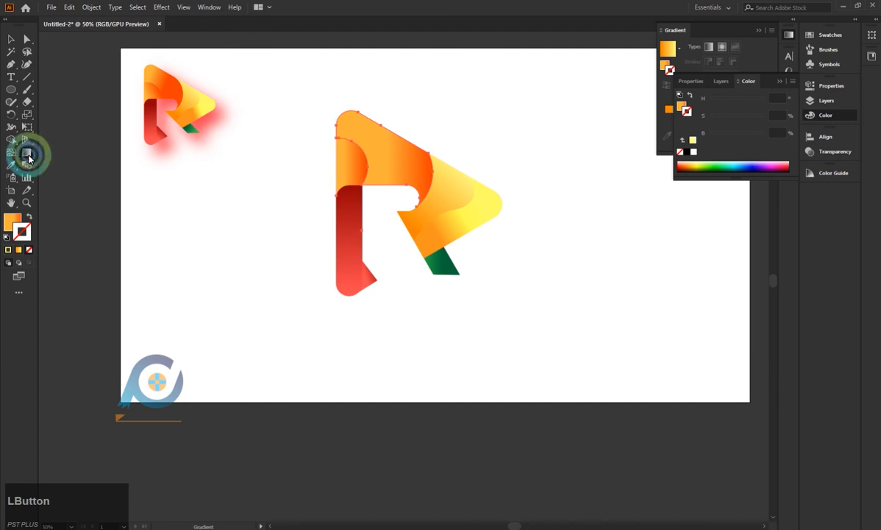
click(13, 221)
click(10, 39)
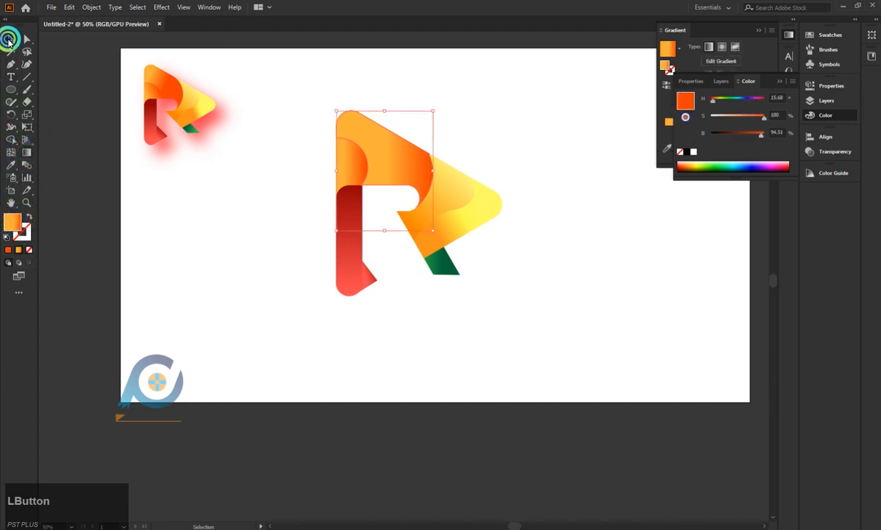
click(26, 154)
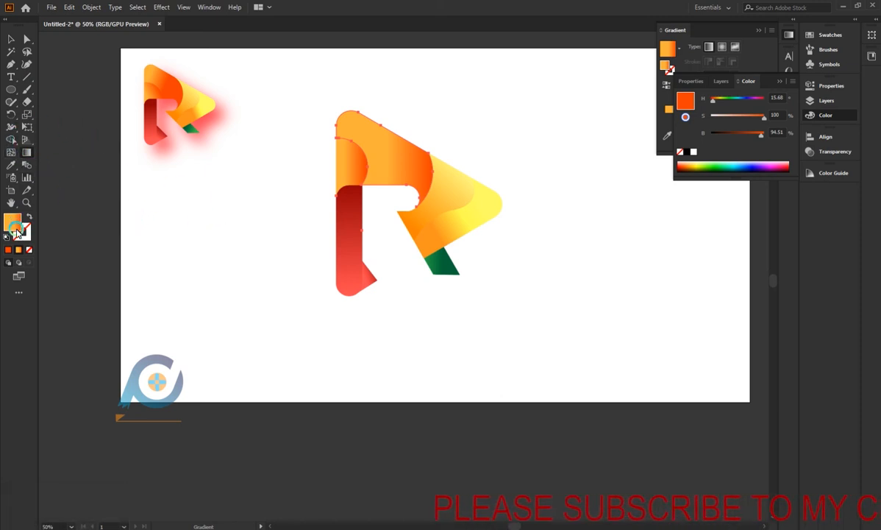
click(11, 37)
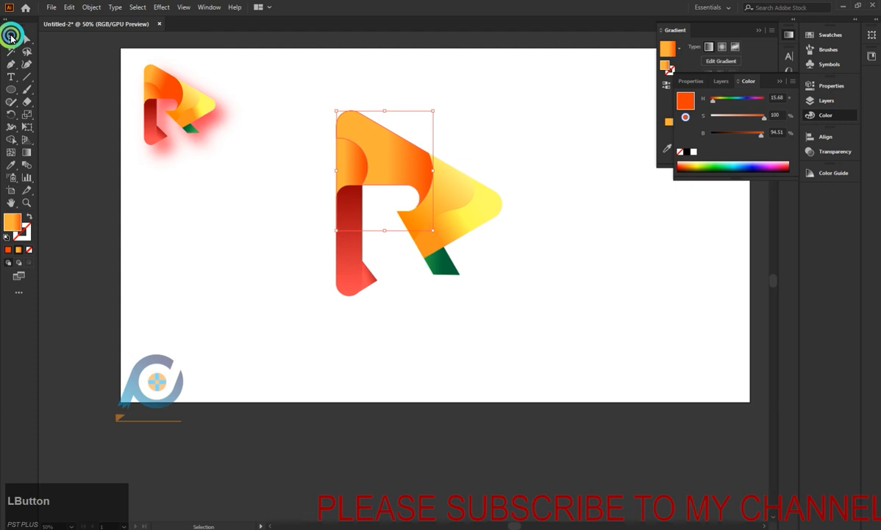
click(222, 266)
click(295, 199)
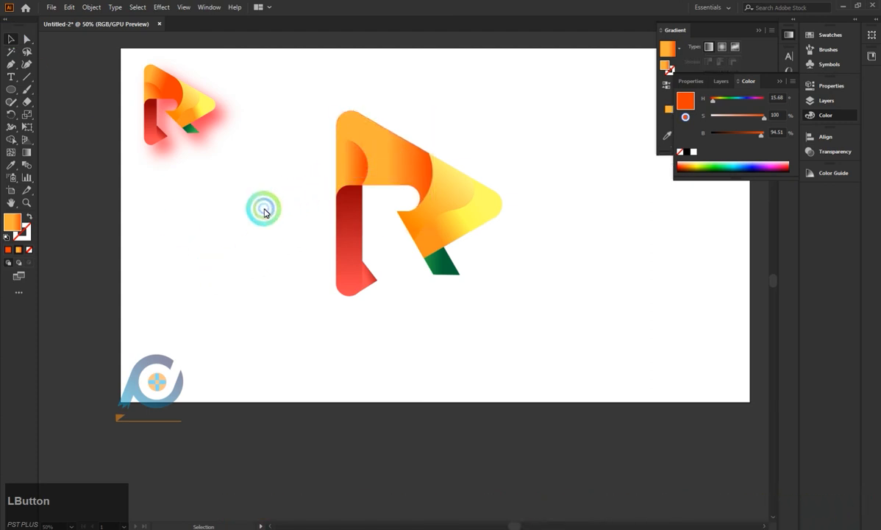
Group all pieces of the new R logo, enlarge the group slightly in proportion, and deselect it.
drag(292, 95, 587, 398)
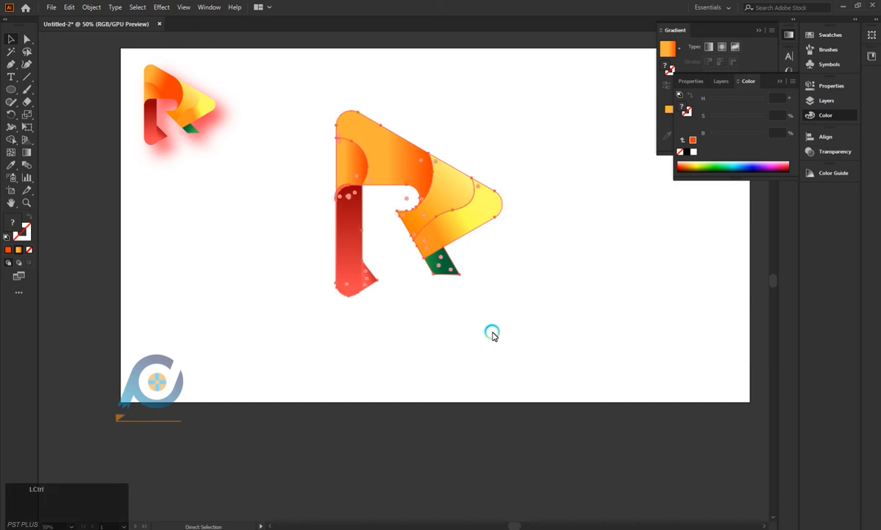
key(ctrl+g)
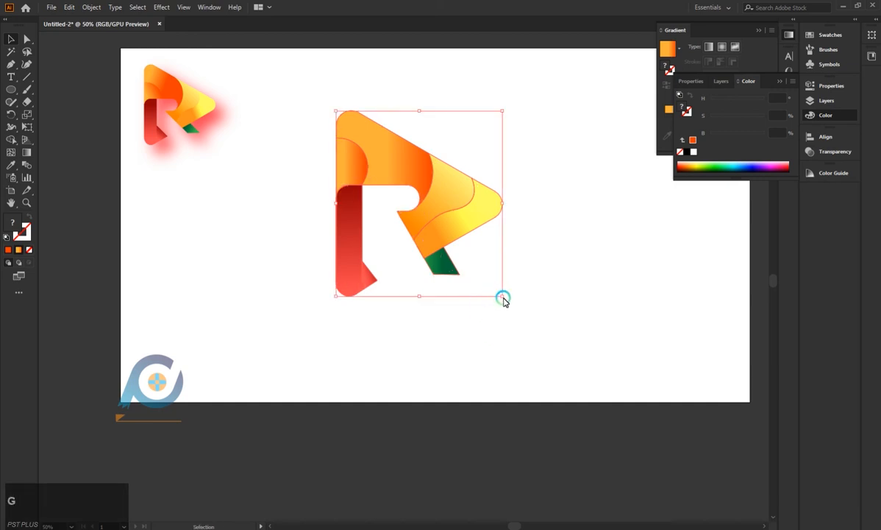
drag(503, 298, 523, 317)
click(552, 295)
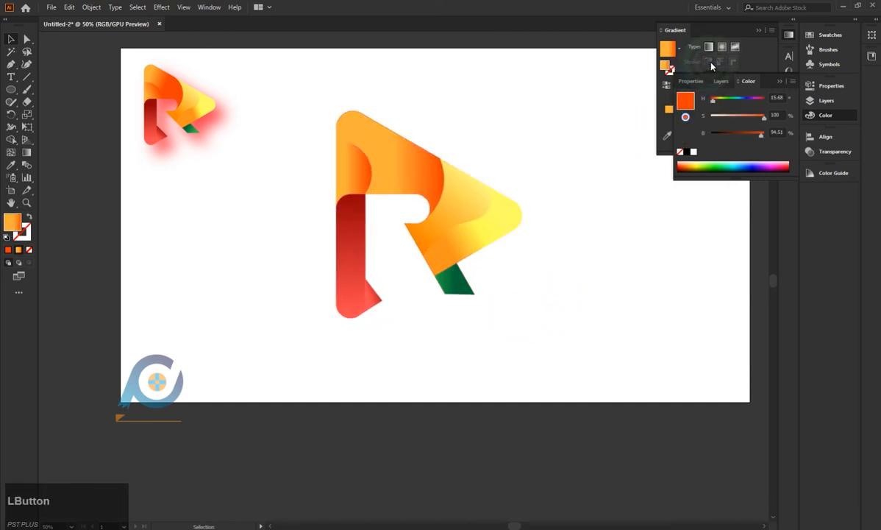
Apply a red Multiply drop shadow to the new logo group with 75% opacity, 29 px X and Y offsets and 21 px blur.
click(765, 33)
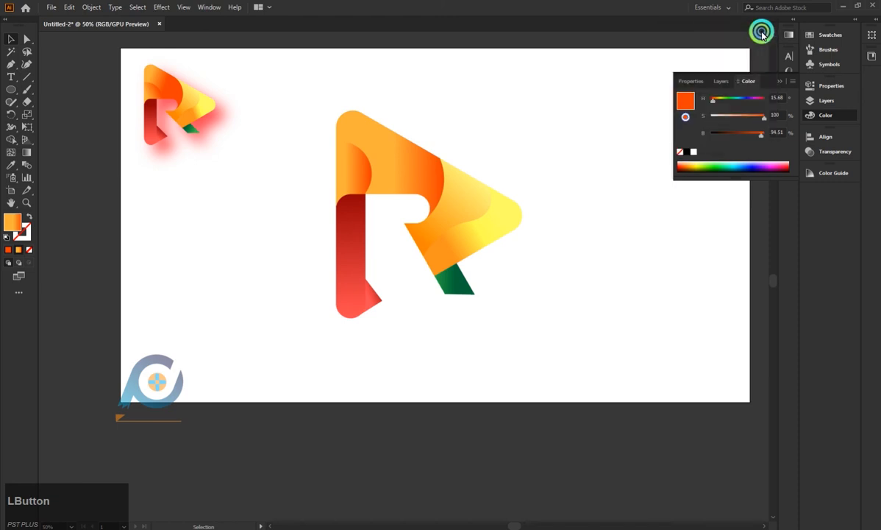
click(778, 81)
click(497, 233)
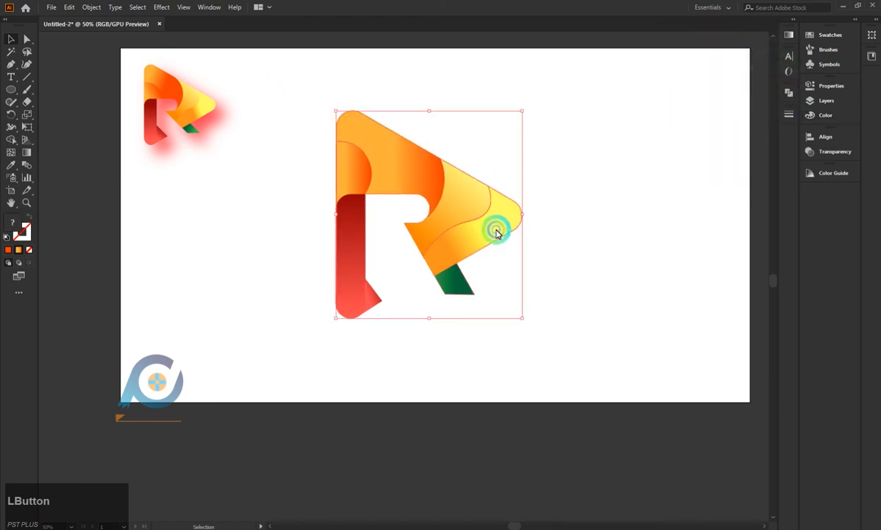
click(159, 10)
mouse_move(229, 128)
click(282, 123)
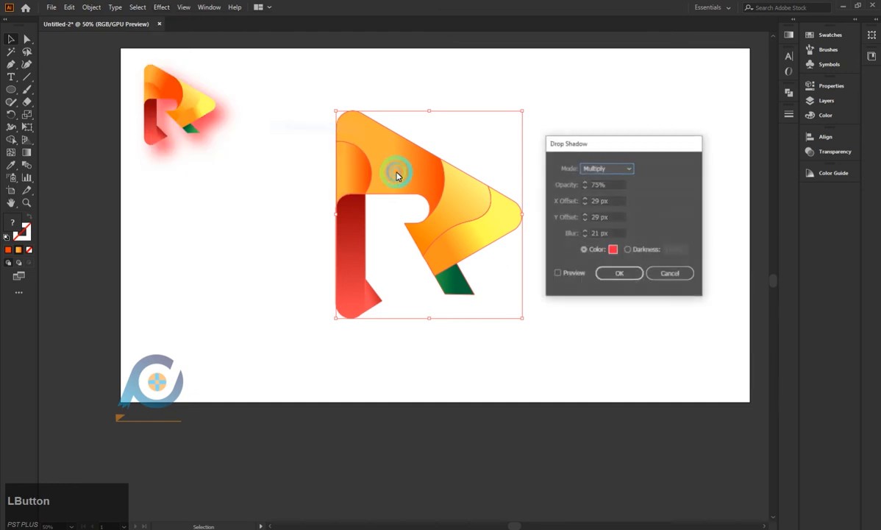
click(558, 273)
click(602, 273)
click(648, 269)
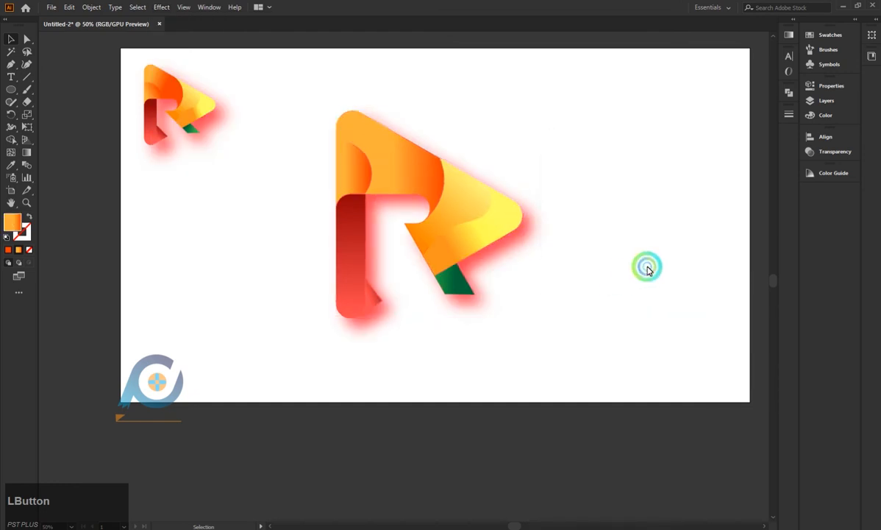
Make the hidden, locked background rectangle at the bottom of Layer 2 visible behind both logos.
click(743, 153)
click(817, 102)
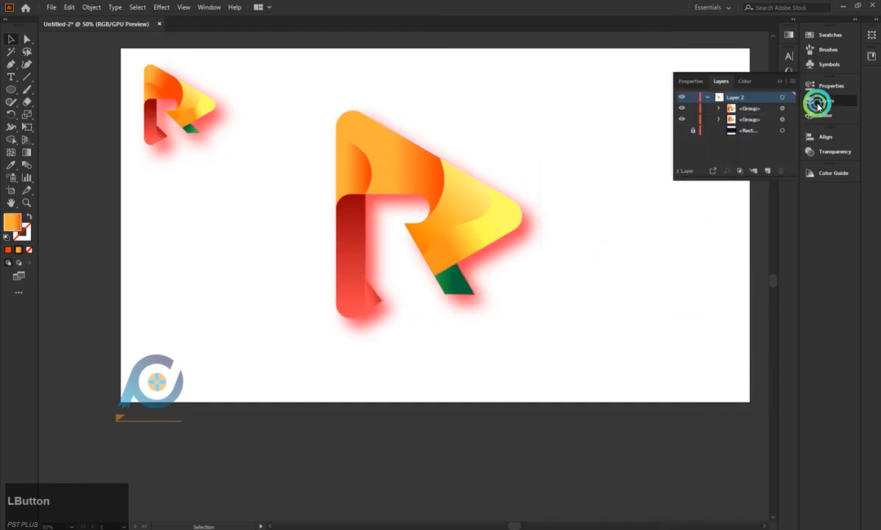
click(683, 131)
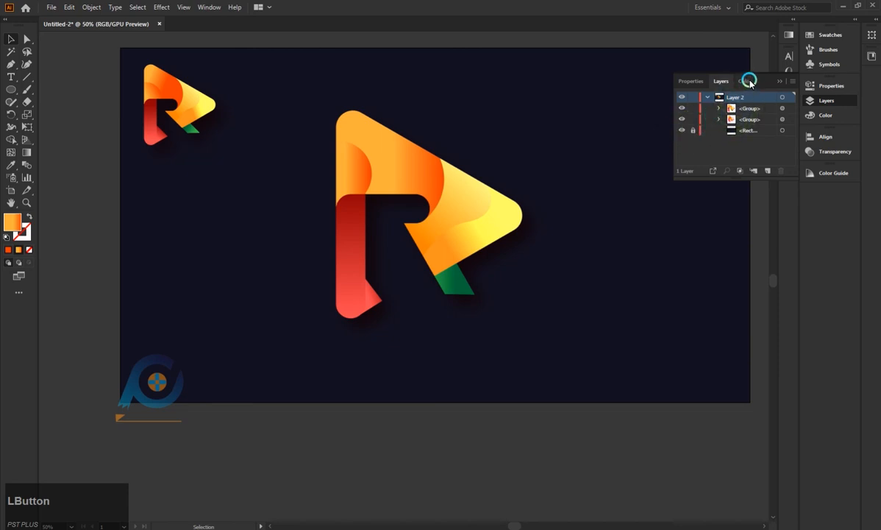
click(777, 80)
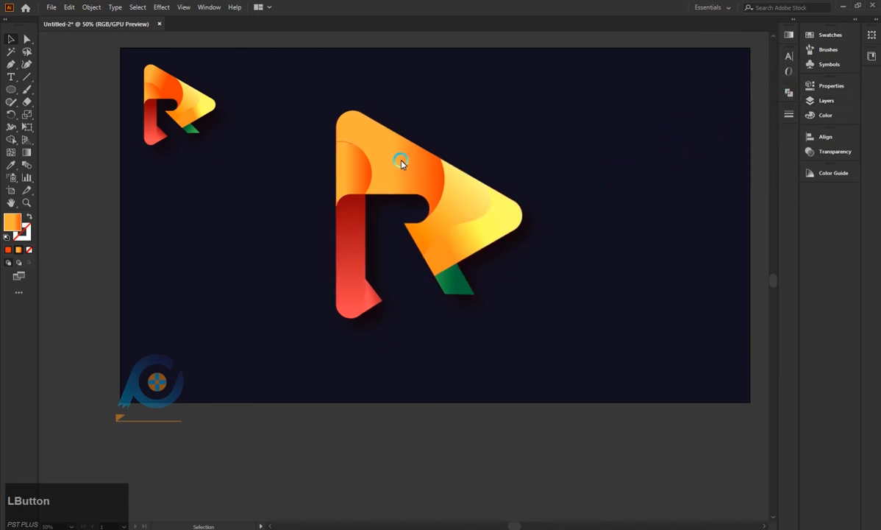
Shift the new R logo slightly right and up on the artboard and enlarge it proportionally by about 30%.
drag(401, 163, 424, 159)
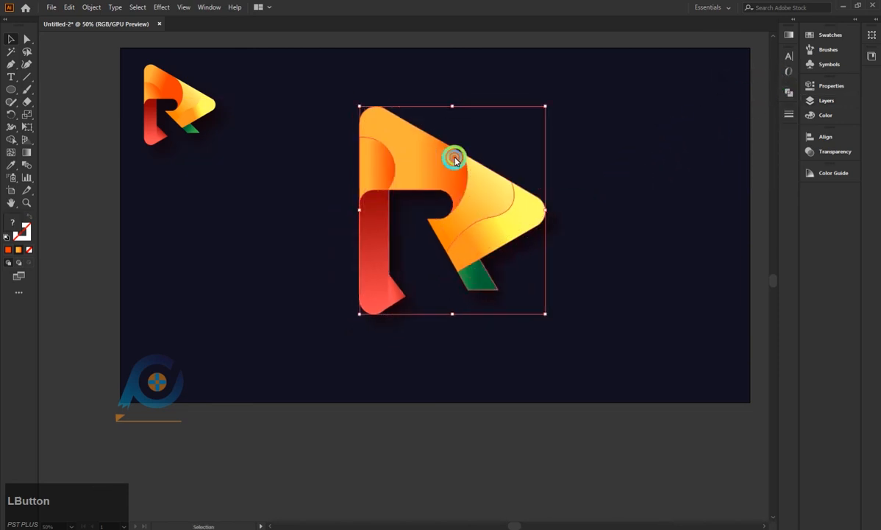
click(677, 213)
click(277, 112)
scroll(500, 231, up, 1)
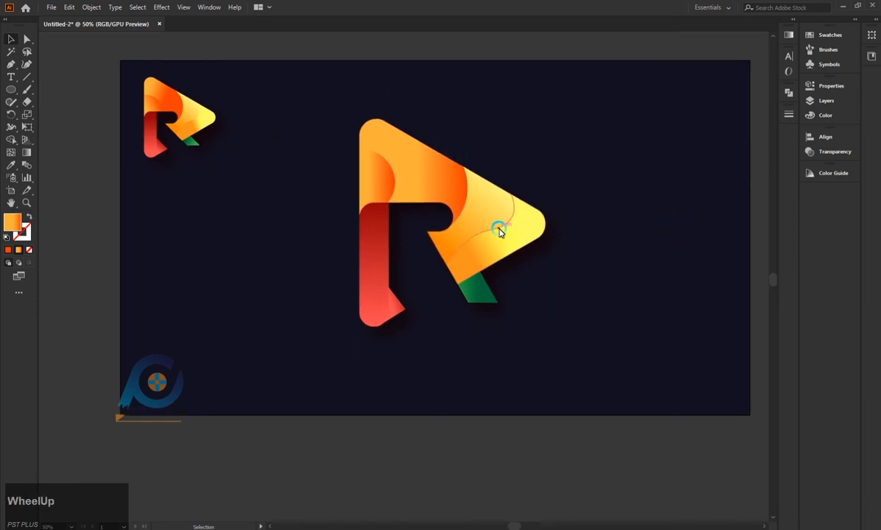
alt+scroll(500, 231, up, 1)
click(500, 232)
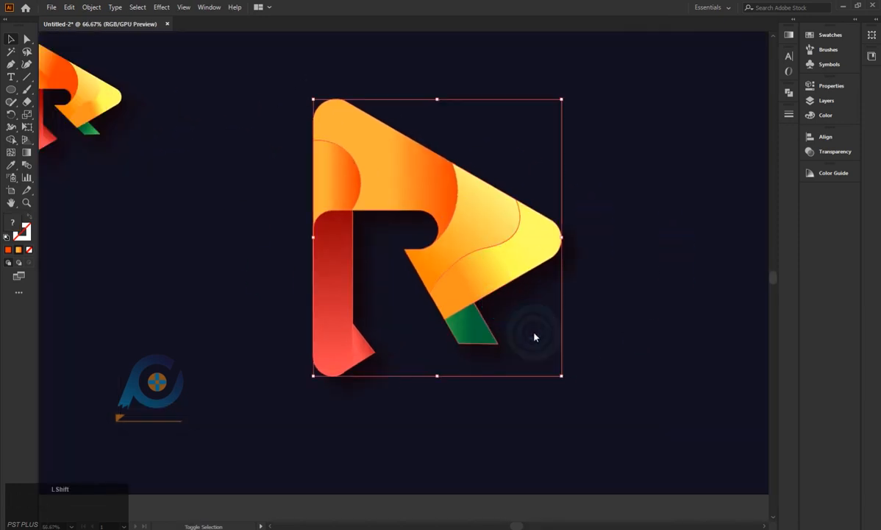
drag(558, 377, 636, 458)
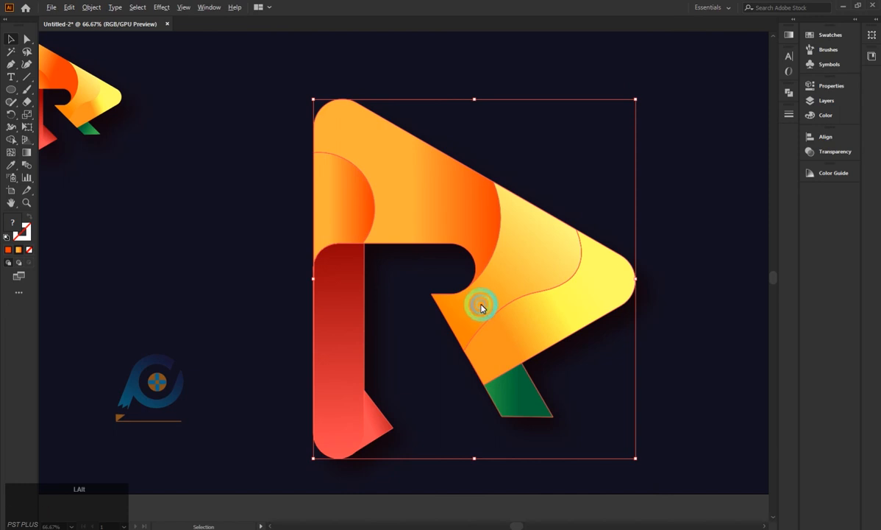